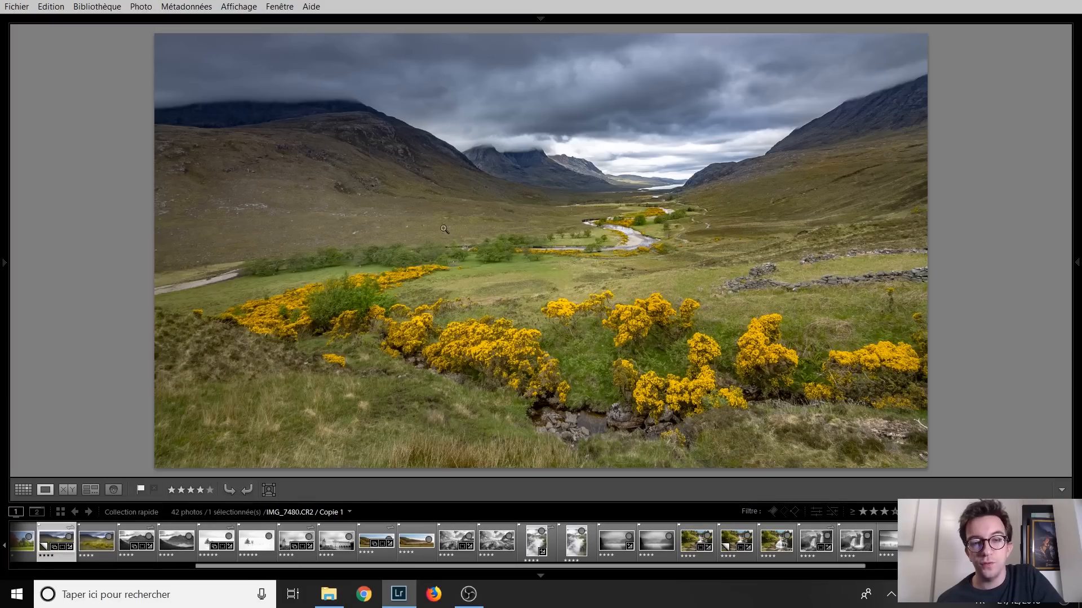
- Compare the original and edited versions of the valley, castle, cow pasture and waterfall photos in the filmstrip
click(93, 544)
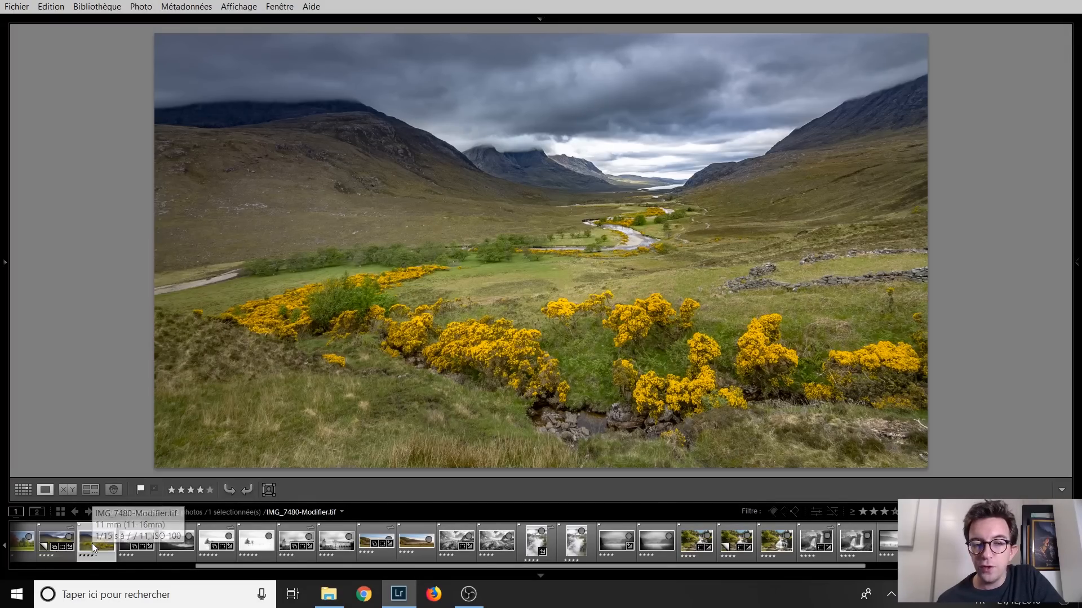
click(48, 540)
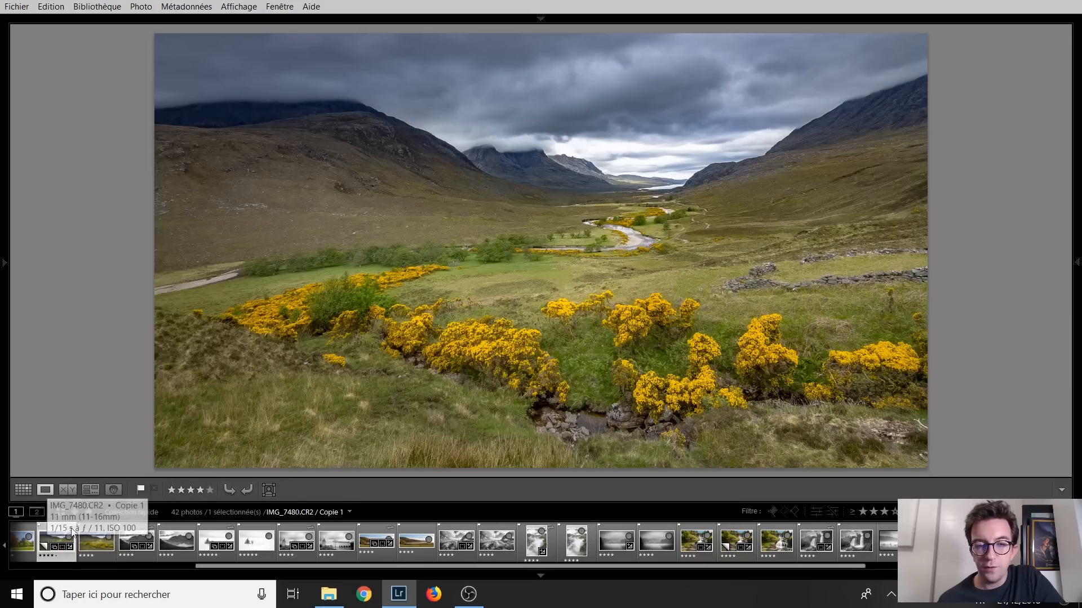
click(93, 538)
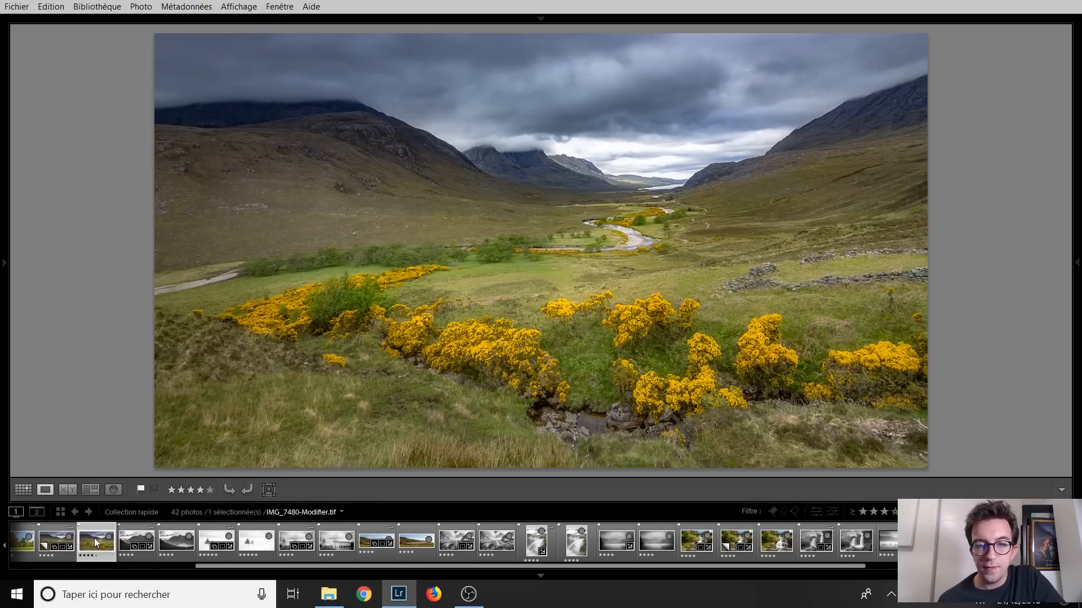
click(285, 543)
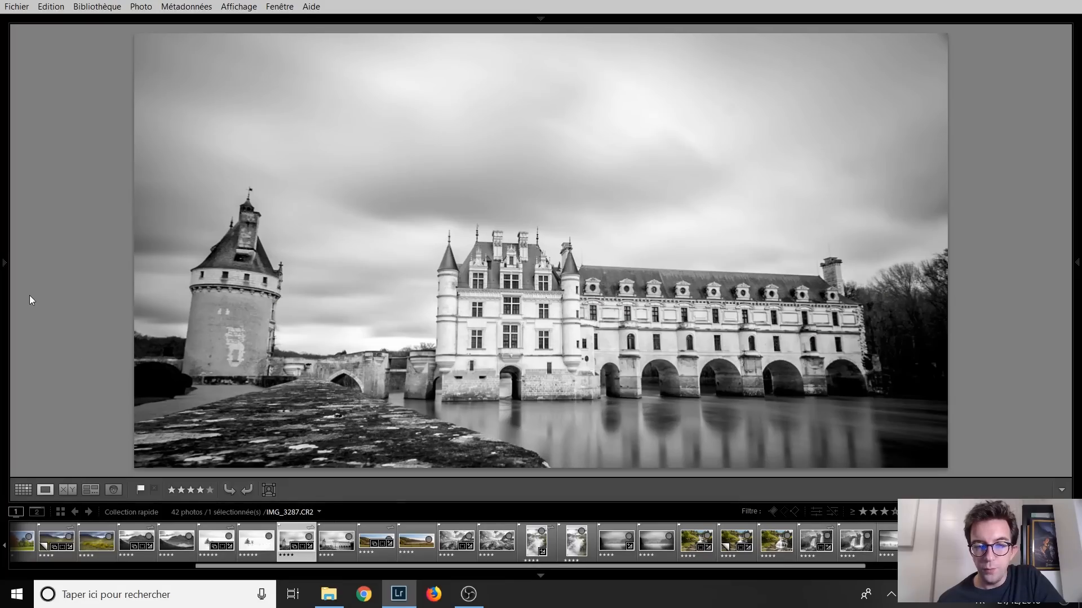
click(335, 542)
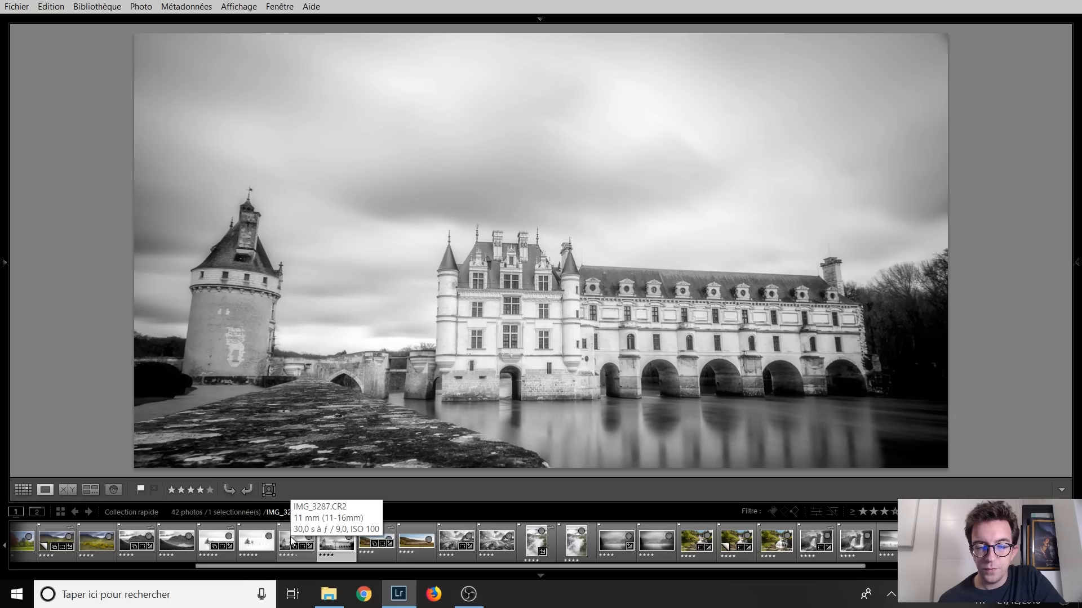
click(292, 540)
click(331, 542)
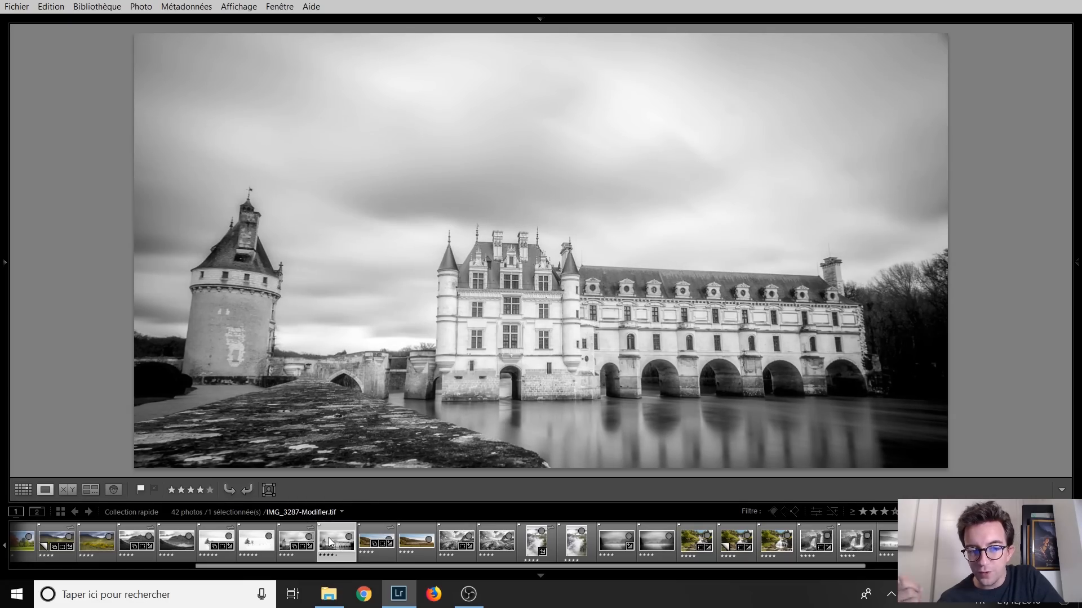
click(376, 540)
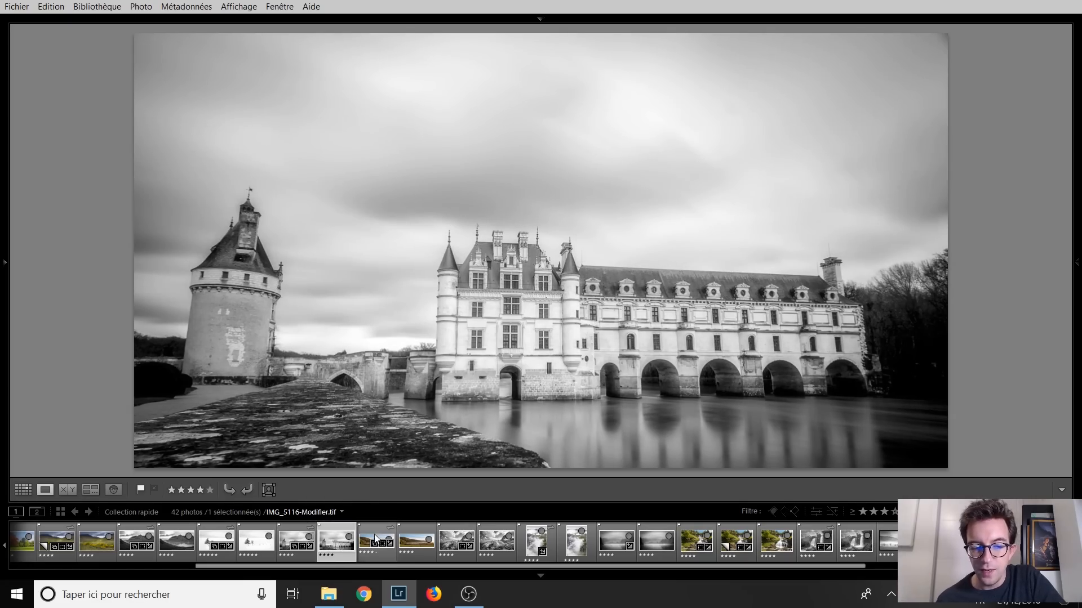
click(411, 539)
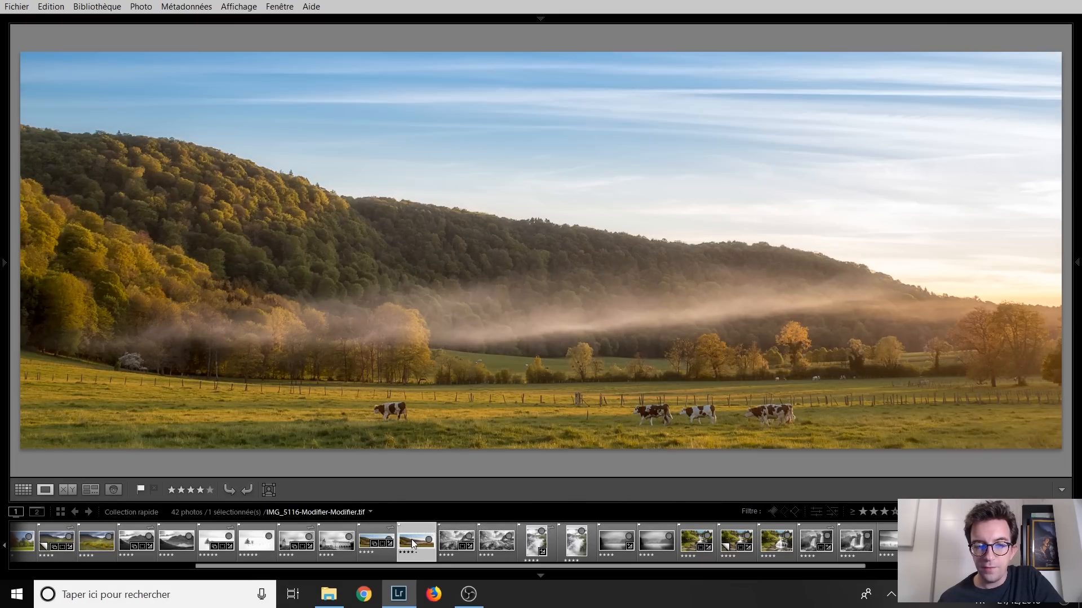
click(691, 542)
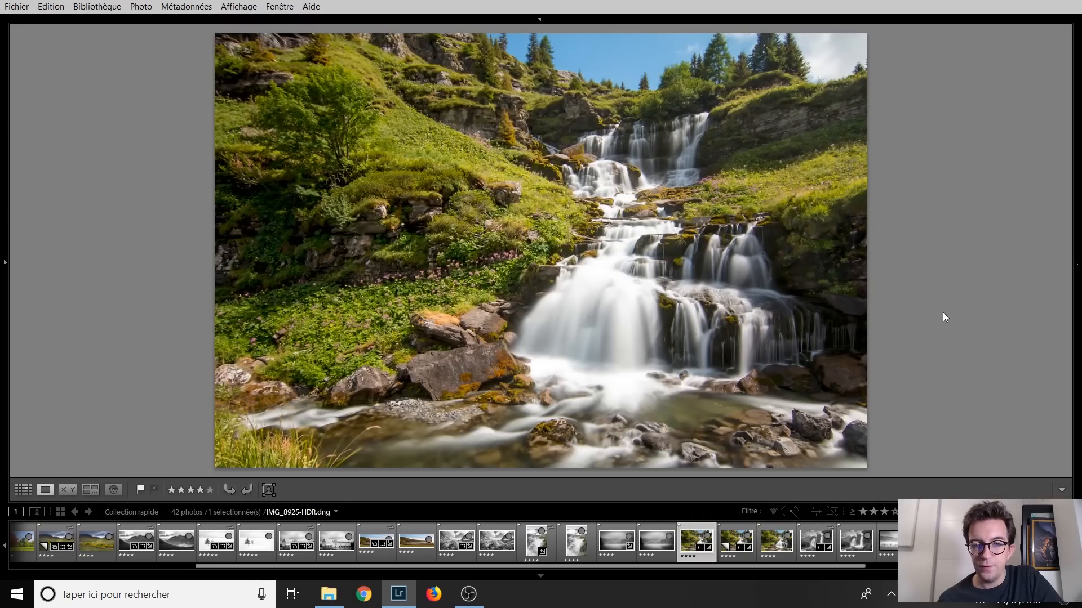
click(775, 543)
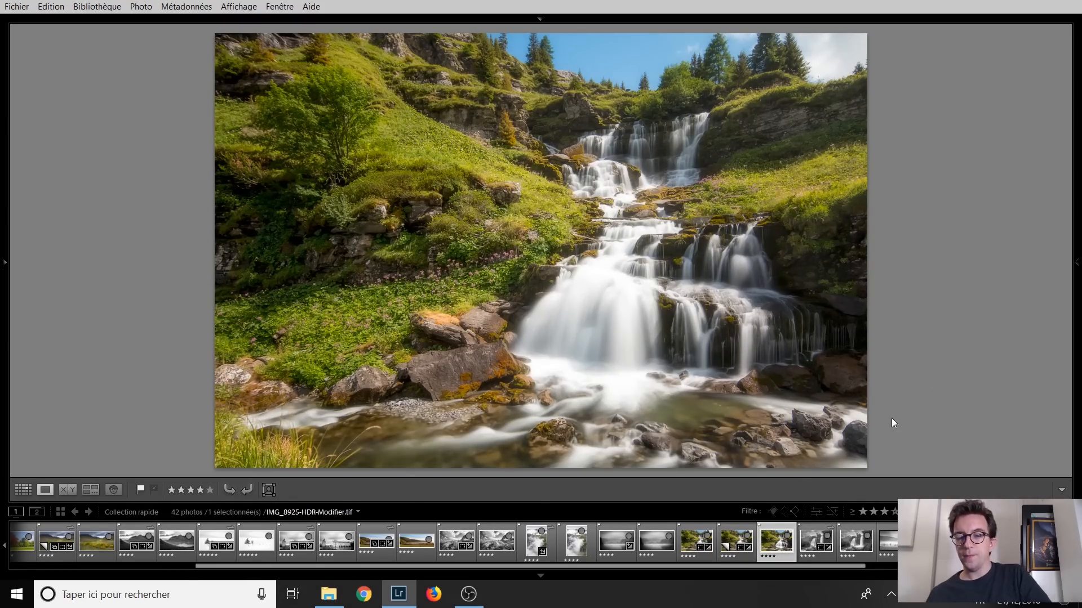
- Open the mountain photo IMG_4766-HDR.dng for editing in Adobe Photoshop CC 2019, keeping its embedded colour profile
drag(685, 566, 896, 570)
click(970, 542)
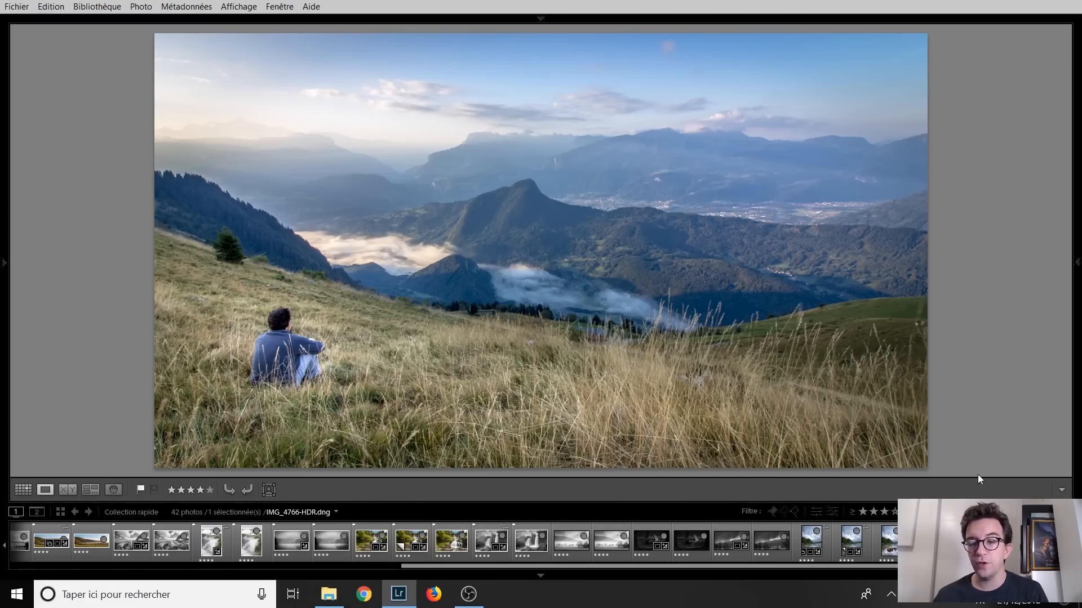
right_click(970, 535)
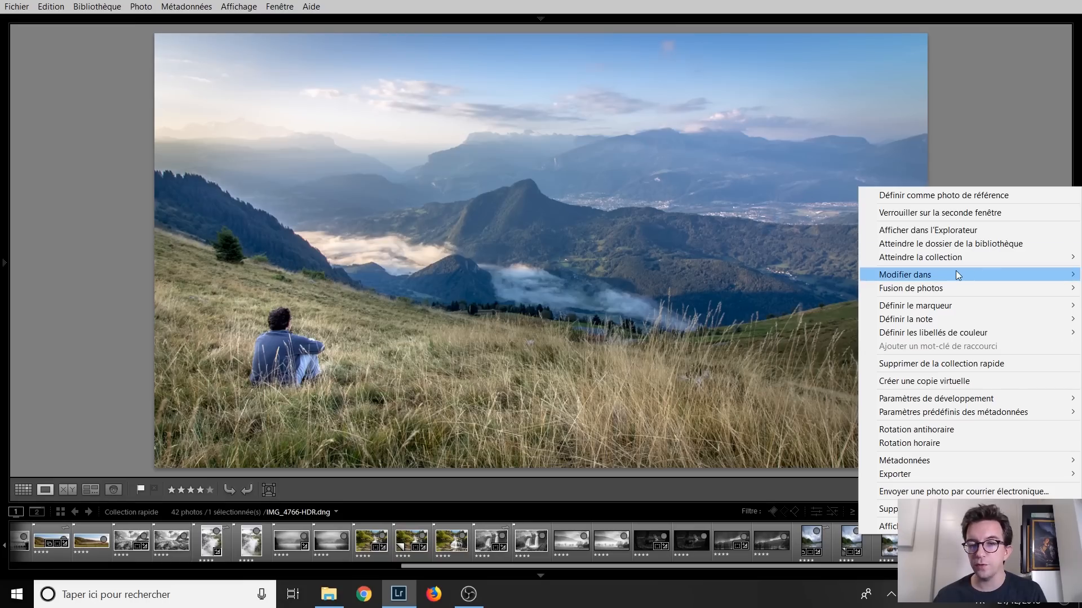
mouse_move(956, 273)
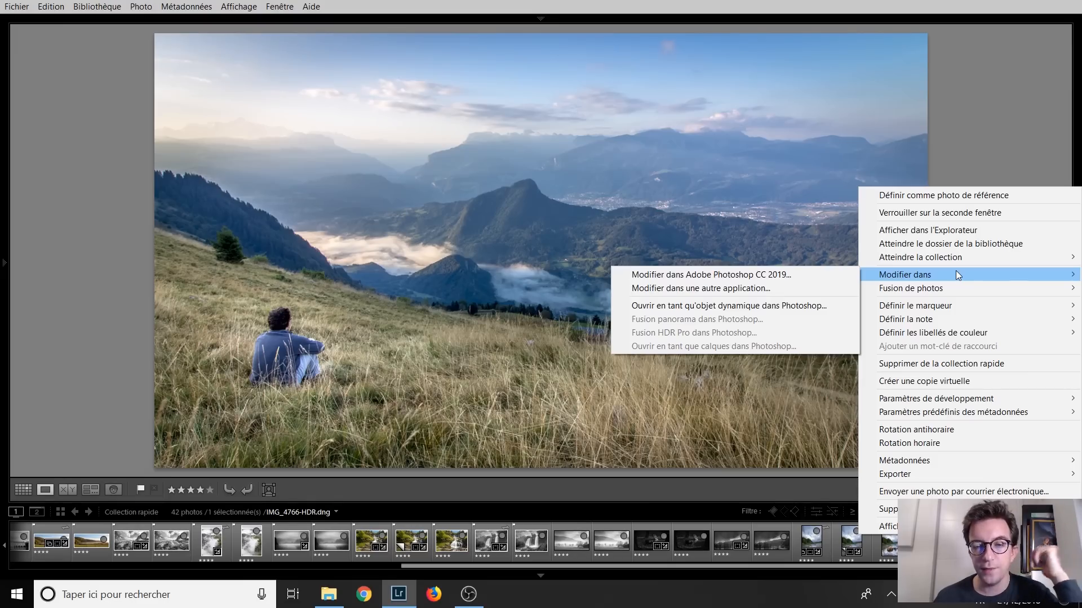
click(770, 276)
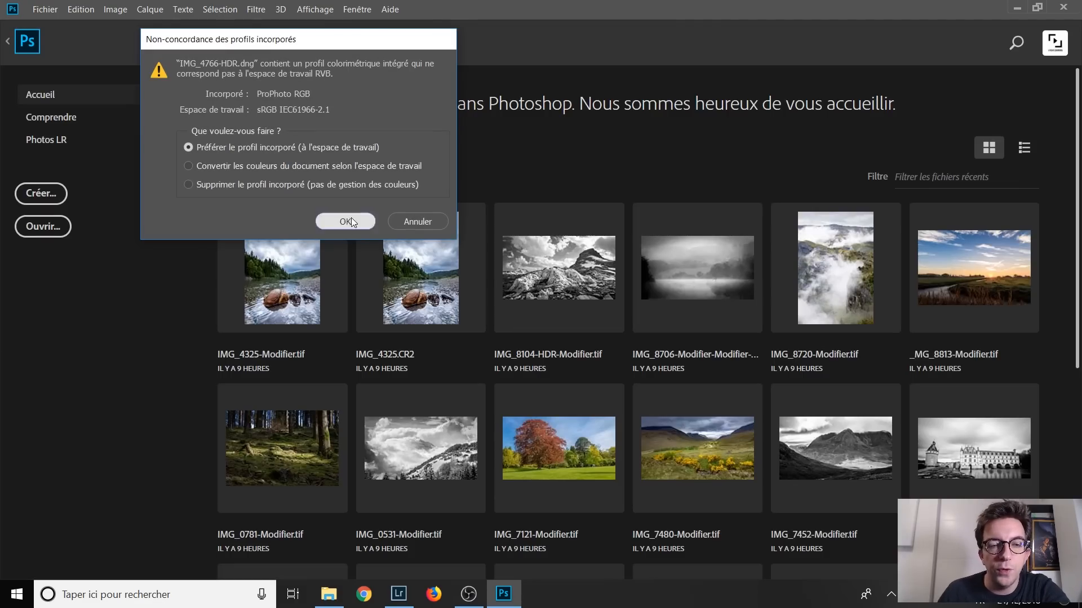
click(346, 221)
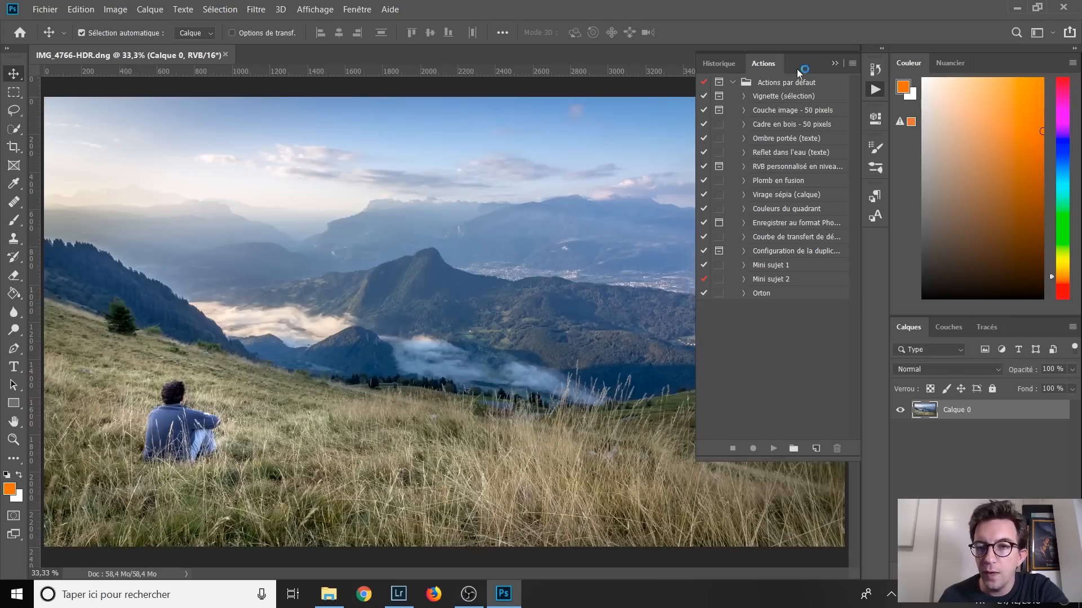
- Collapse the list of actions and duplicate the photo layer twice
click(875, 89)
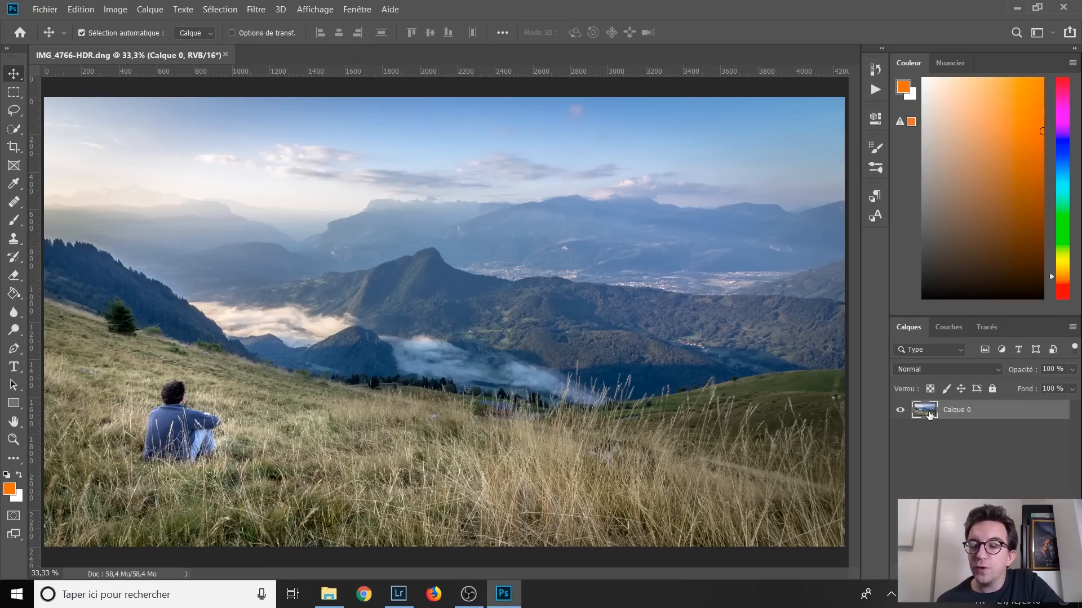
key(ctrl+j)
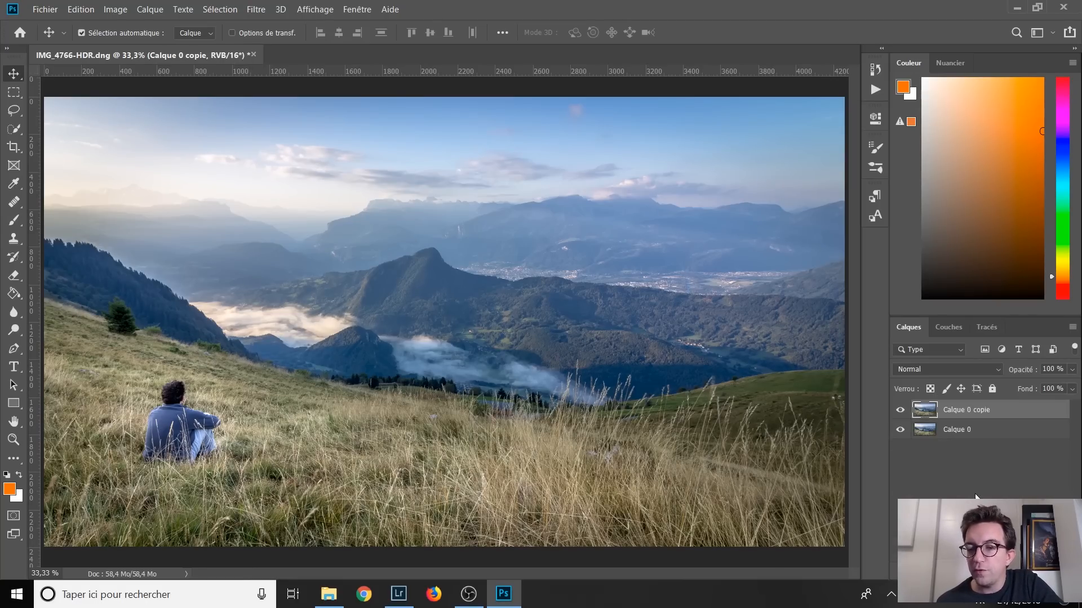
key(ctrl+j)
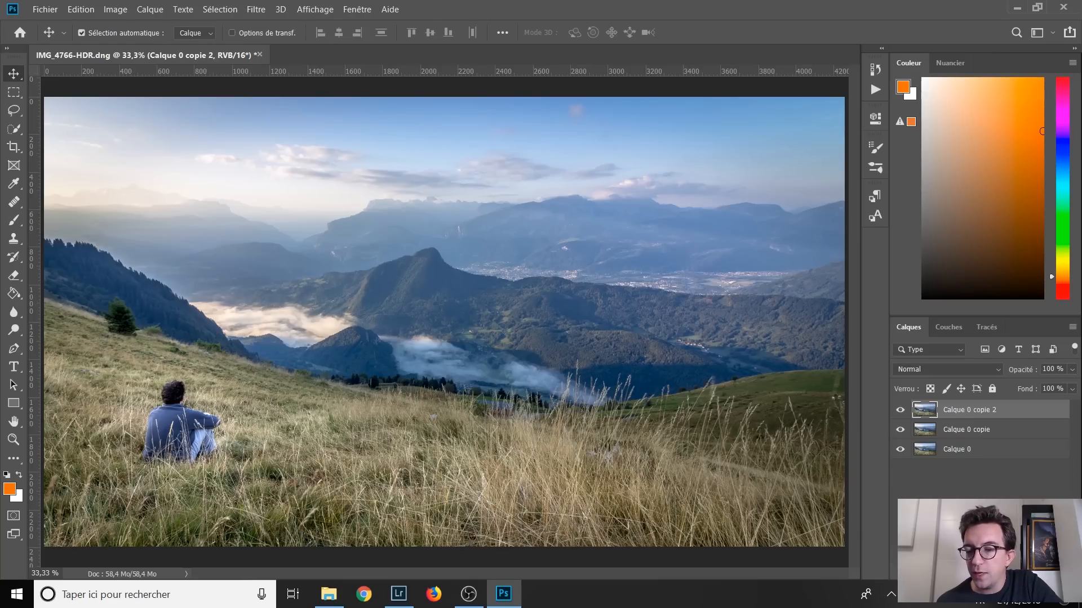
- Rename the middle layer copy Orton and the uppermost copy Netteté
double_click(958, 429)
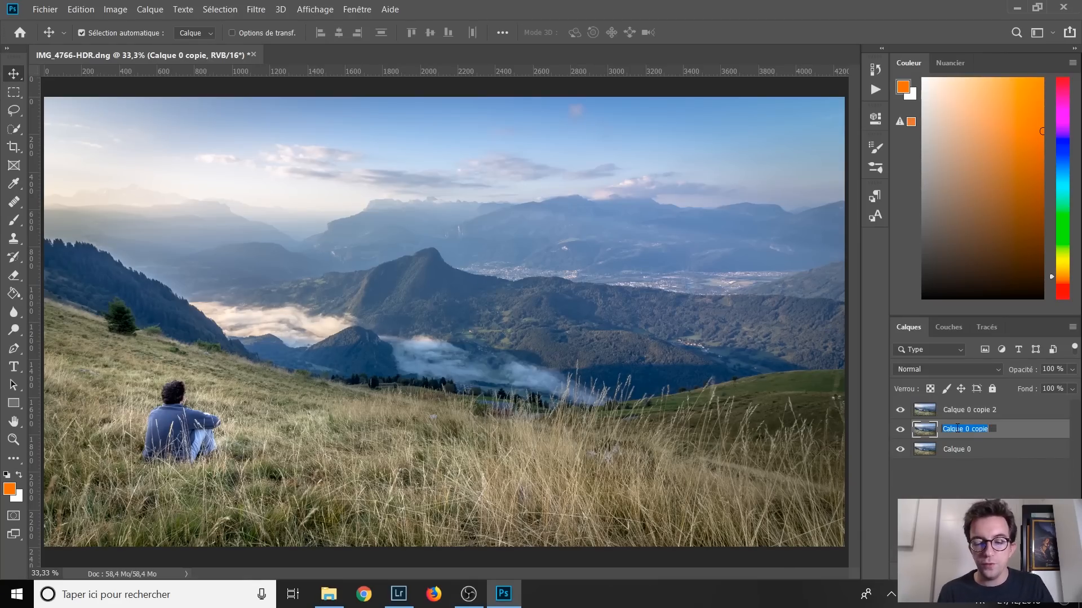
text(Orton)
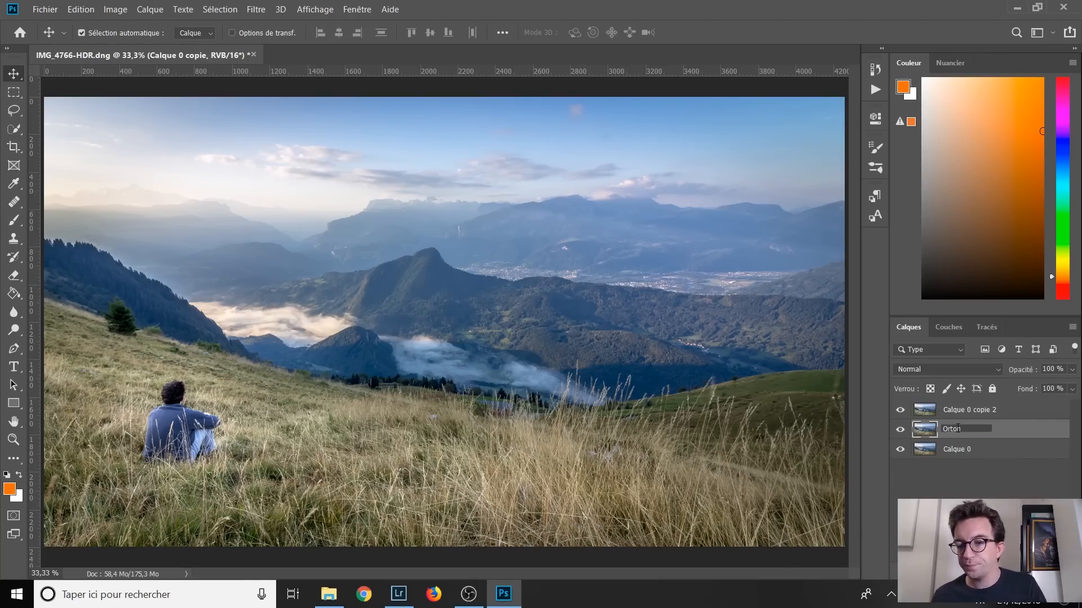
click(958, 416)
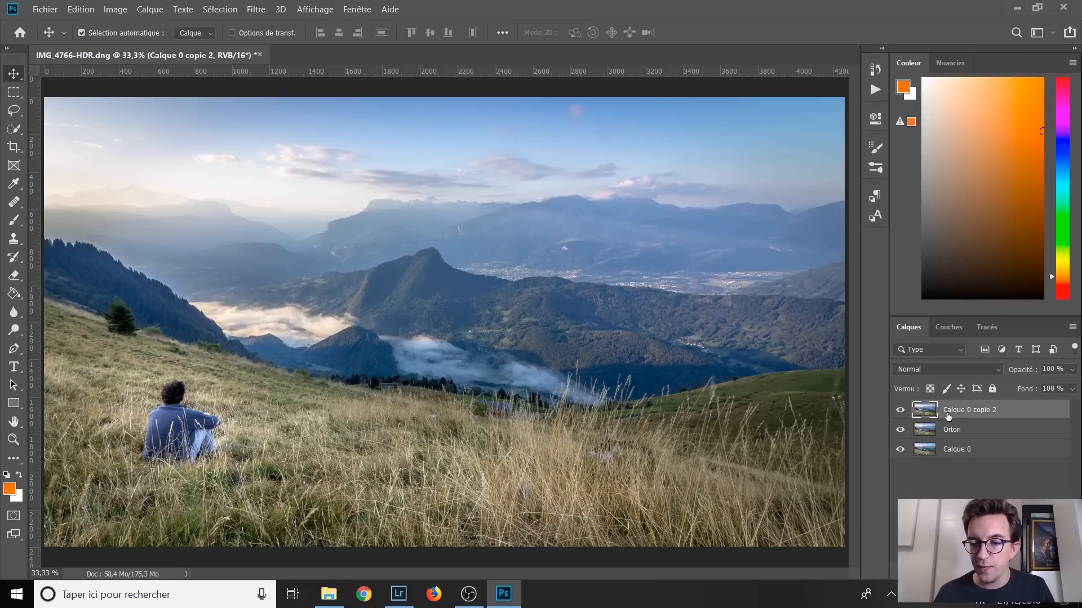
double_click(962, 410)
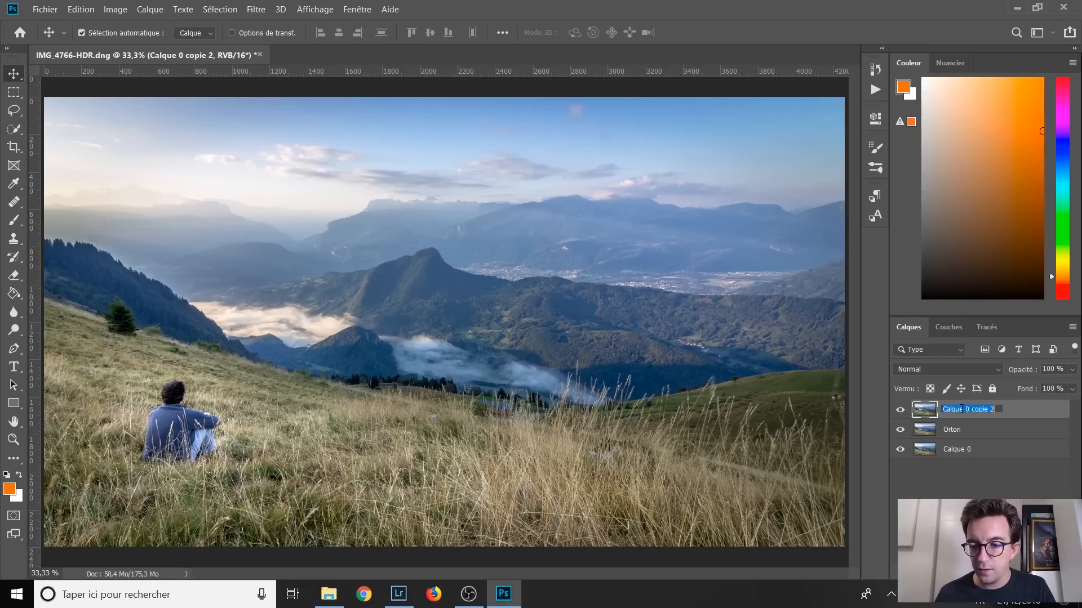
text(Netteté)
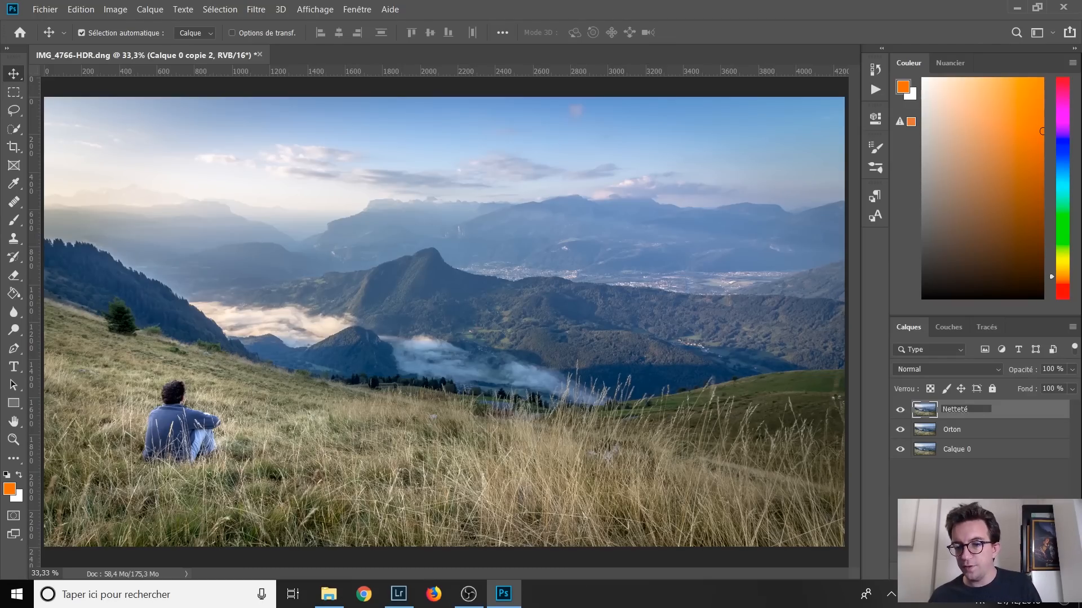
key(Return)
- Hide the Netteté layer and apply a strong Gaussian blur to the Orton layer
click(900, 410)
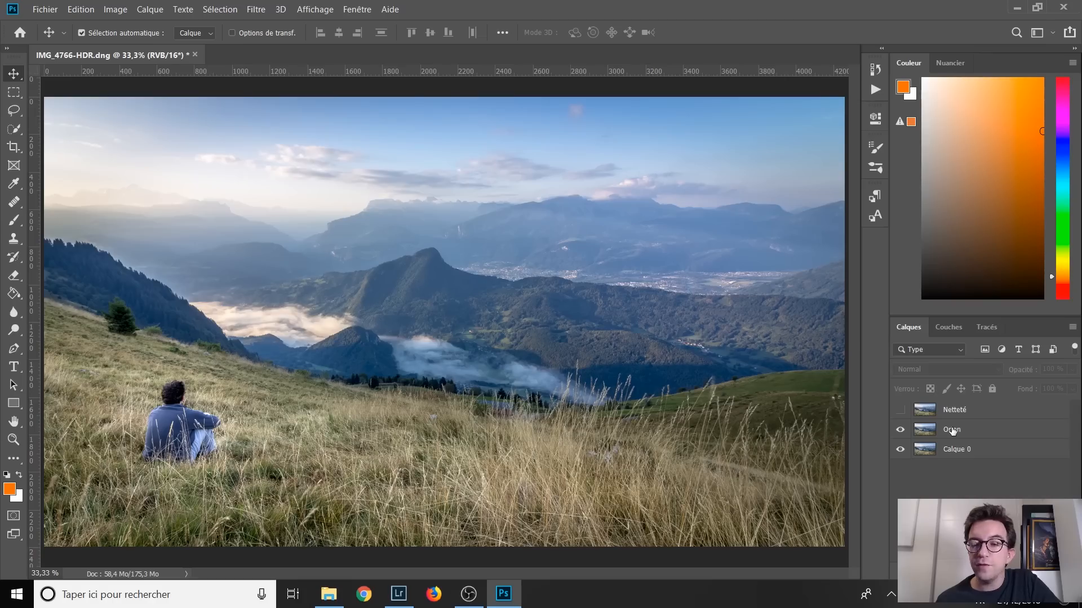
click(952, 430)
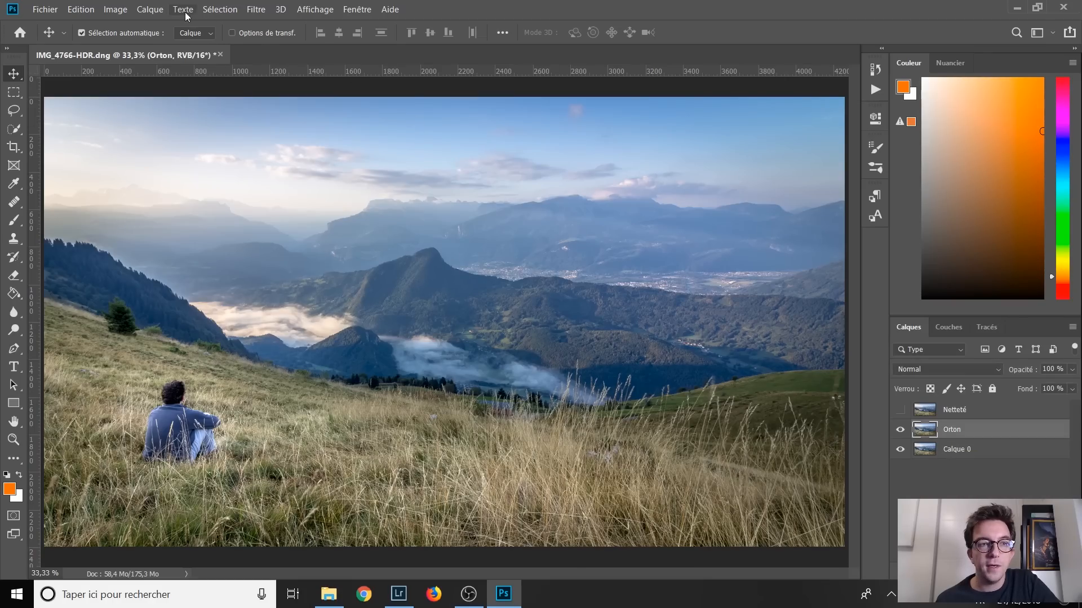
click(255, 9)
mouse_move(320, 198)
click(451, 263)
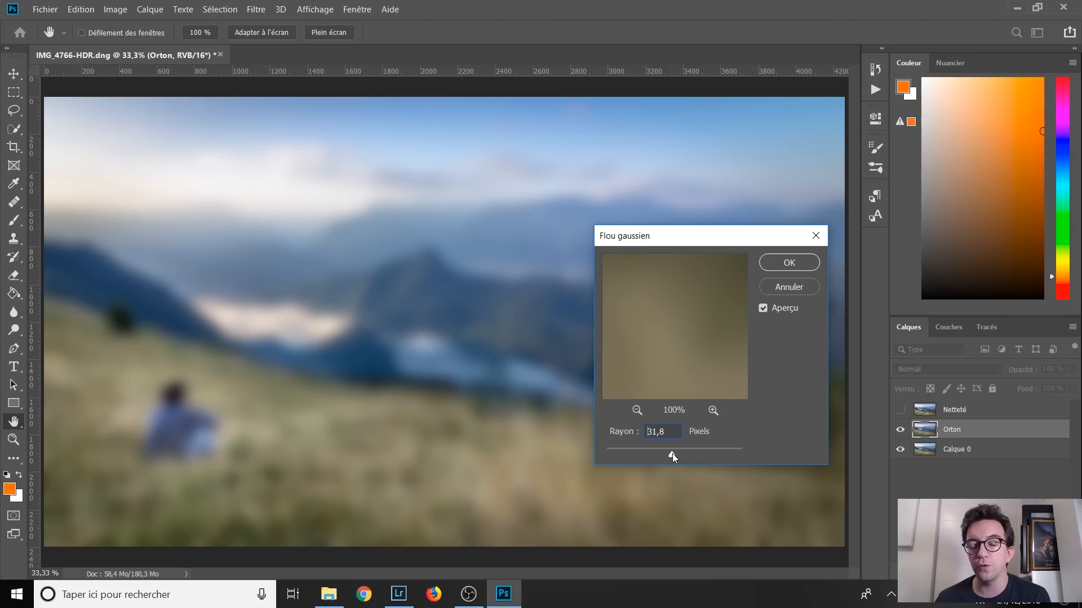
drag(670, 455, 666, 457)
click(789, 263)
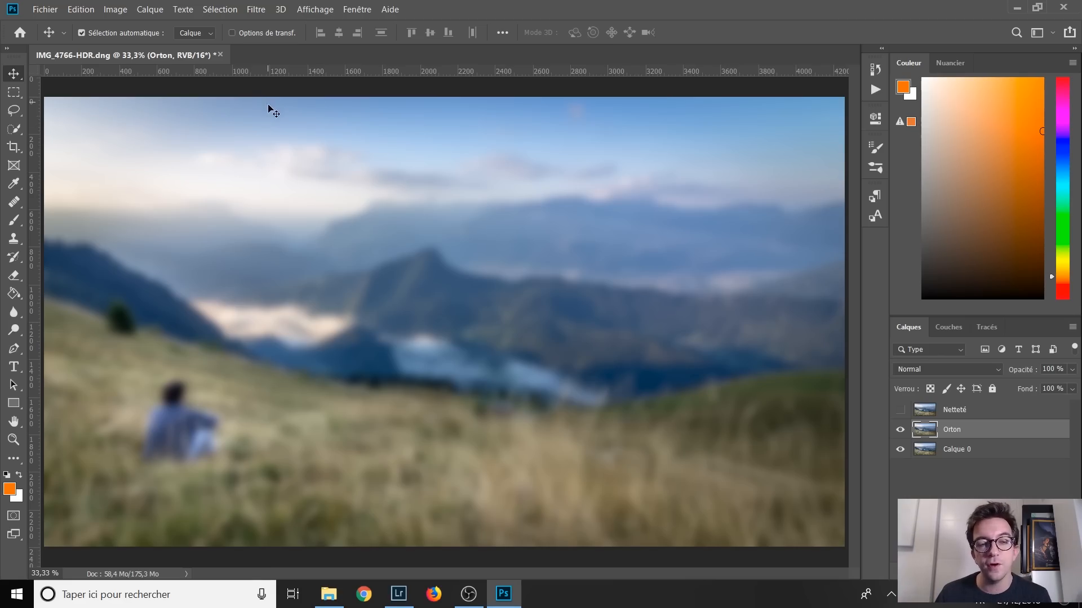
- Apply a Brightness/Contrast adjustment to the Orton layer with brightness 78 and contrast about 70
click(125, 9)
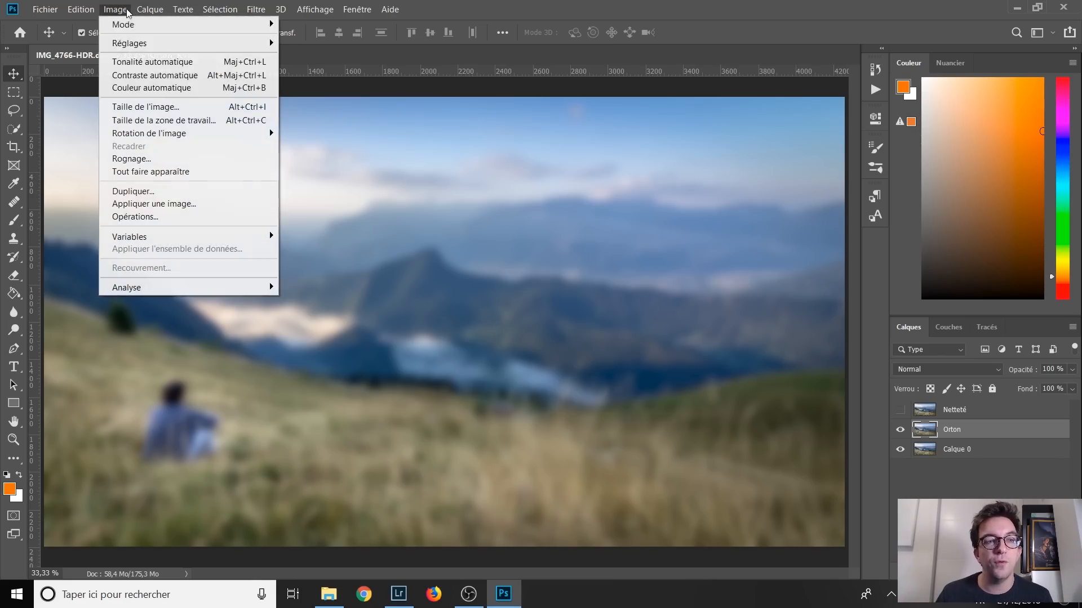
mouse_move(141, 43)
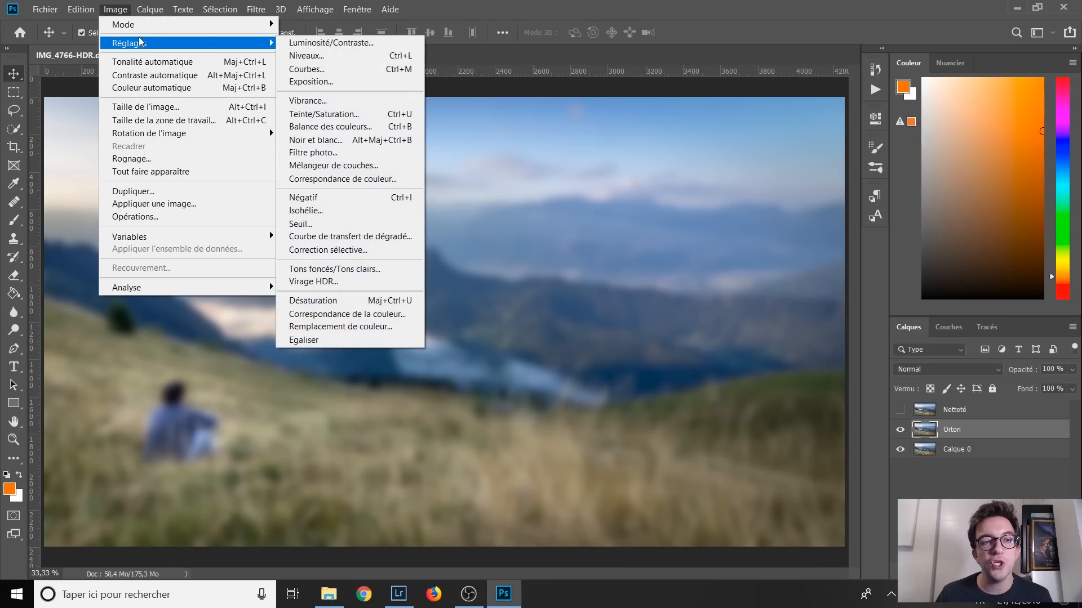
click(337, 45)
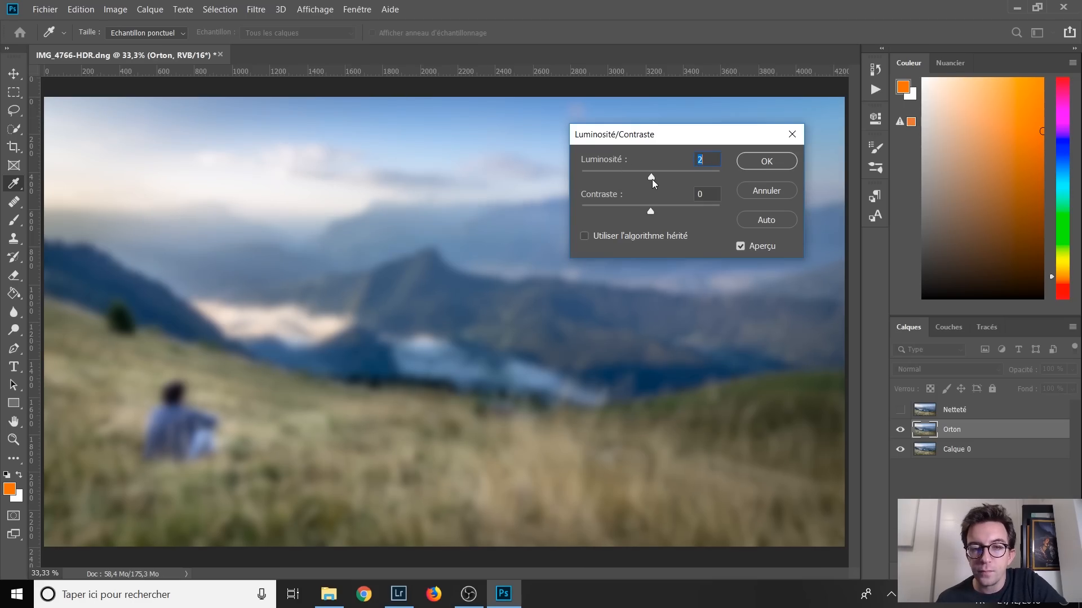
drag(651, 211, 708, 220)
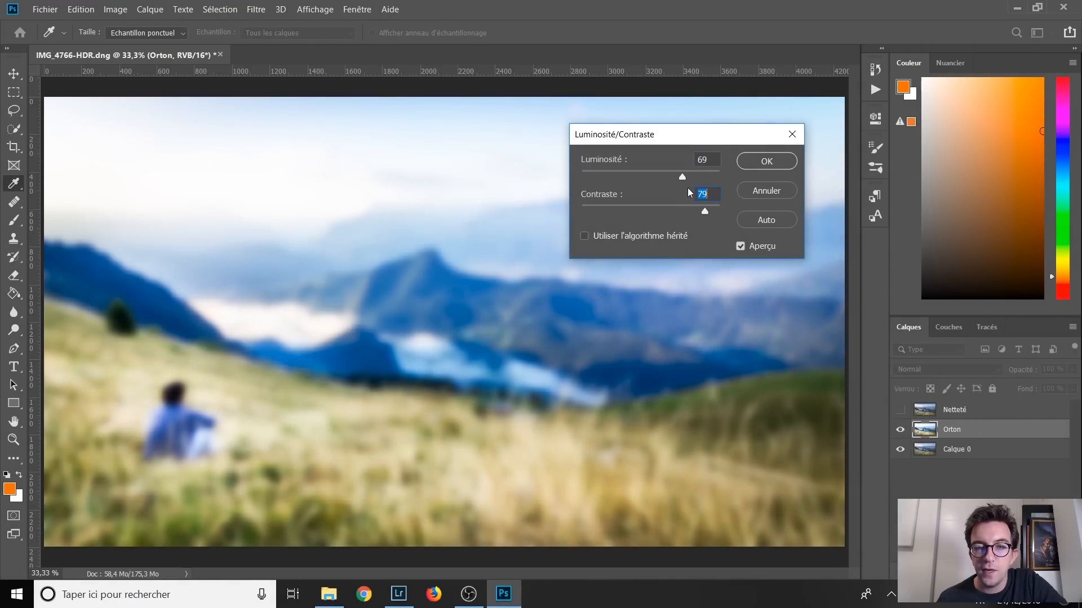
drag(682, 176, 690, 178)
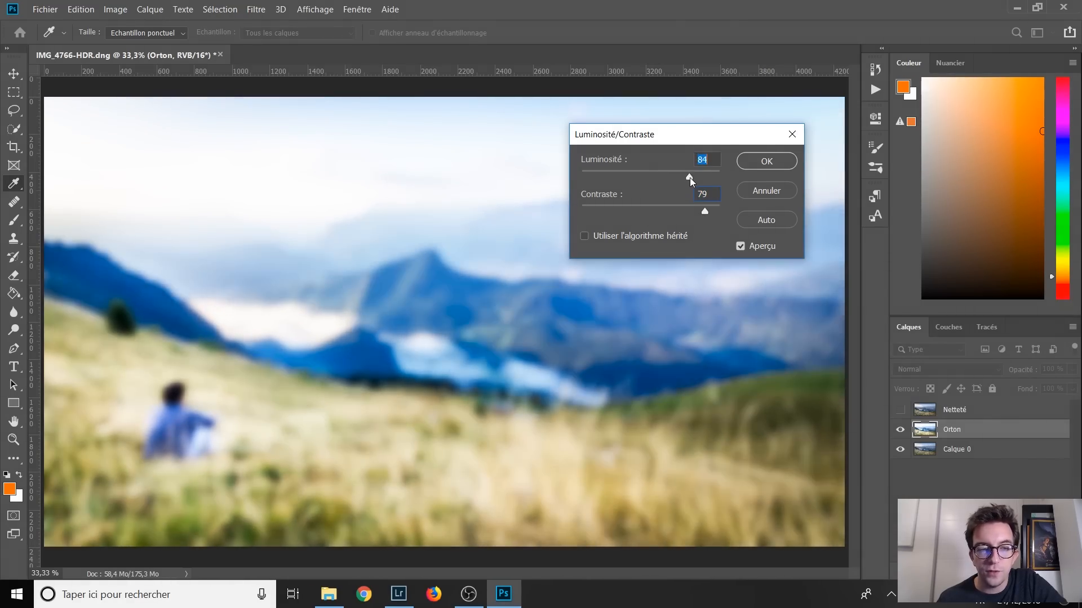
click(701, 211)
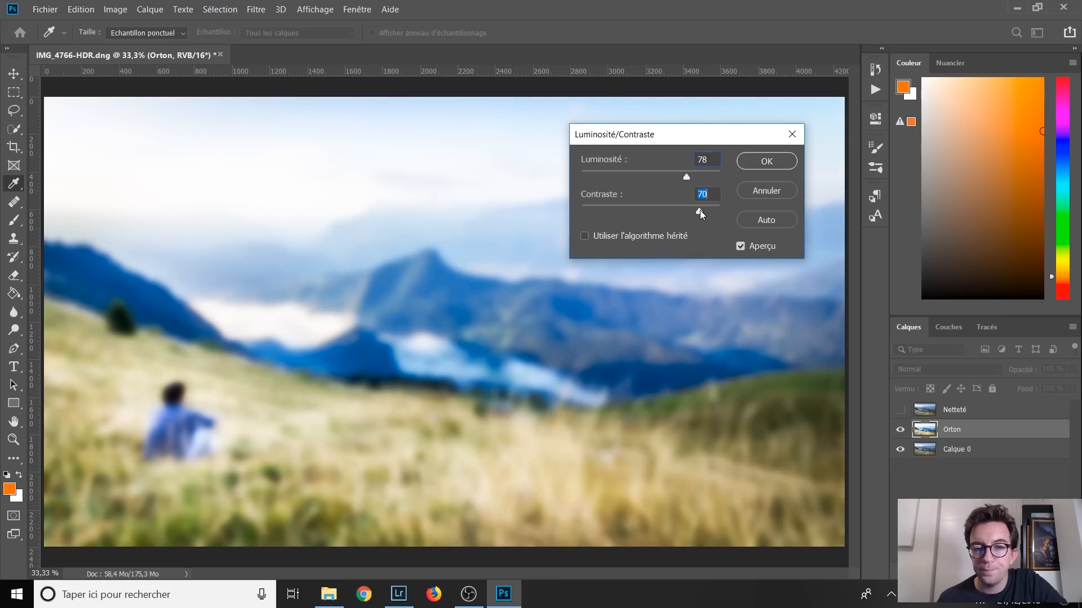
click(773, 164)
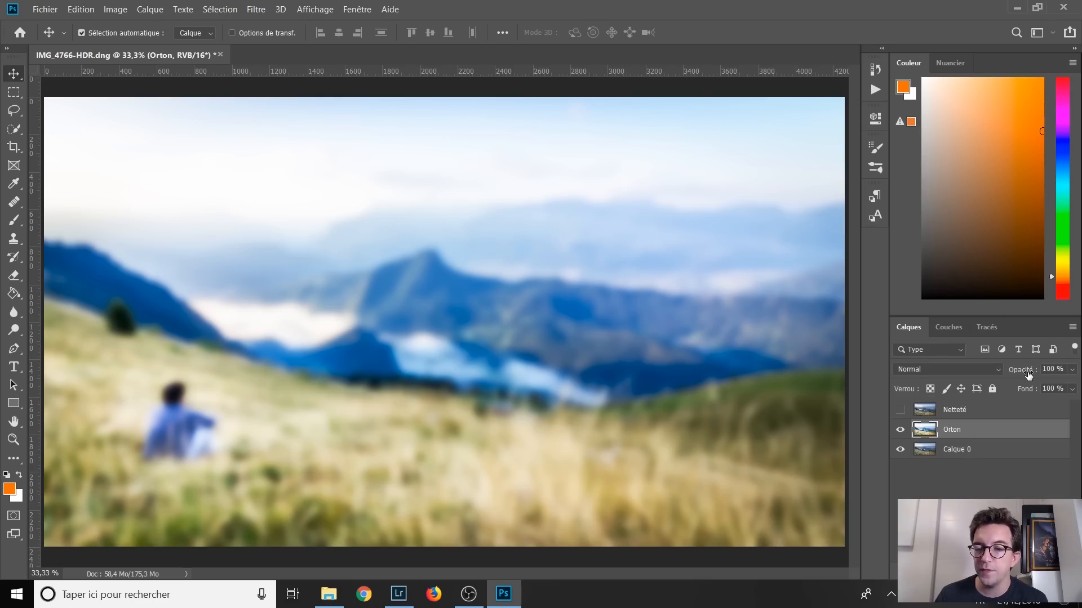
- Lower the Orton layer's opacity to 58%
drag(1023, 375, 999, 374)
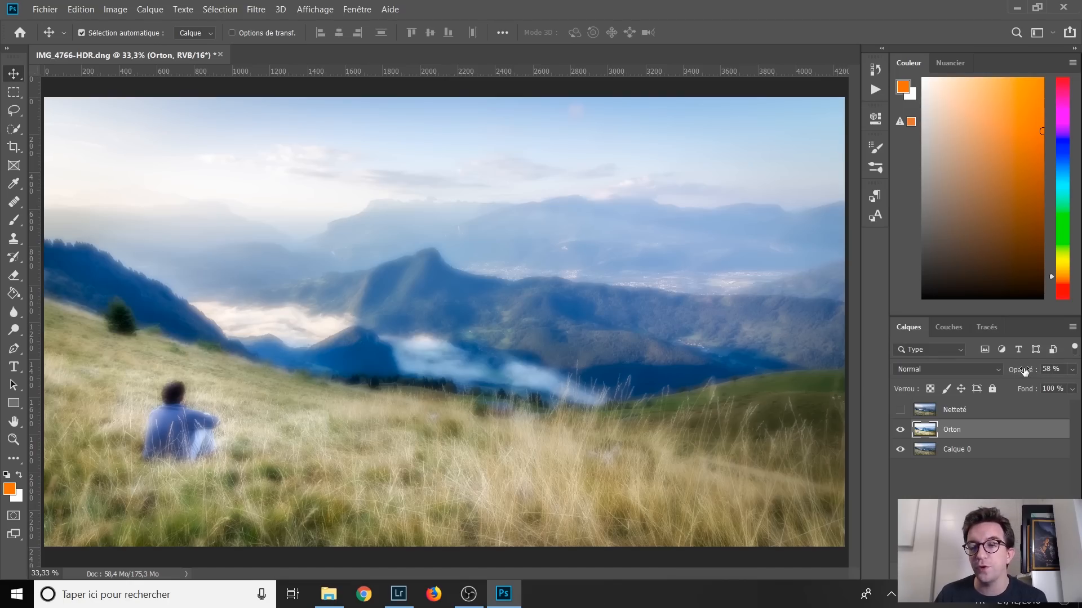
- Reduce the Orton layer's opacity to 20%, checking the glow with the layer hidden and shown
drag(1024, 370, 1000, 370)
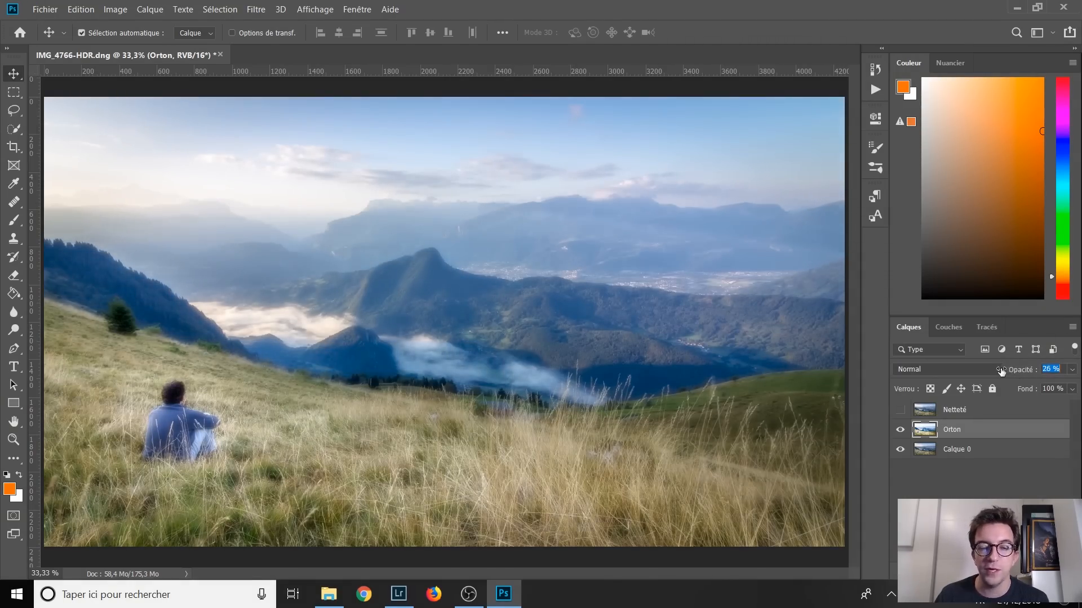
drag(1000, 370, 998, 373)
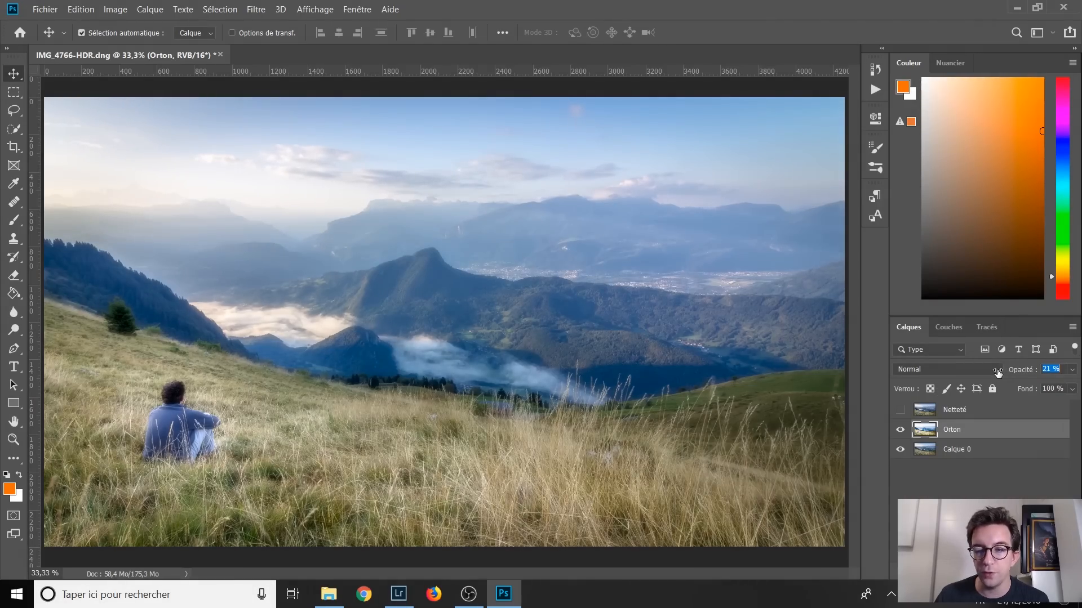
click(900, 430)
click(901, 430)
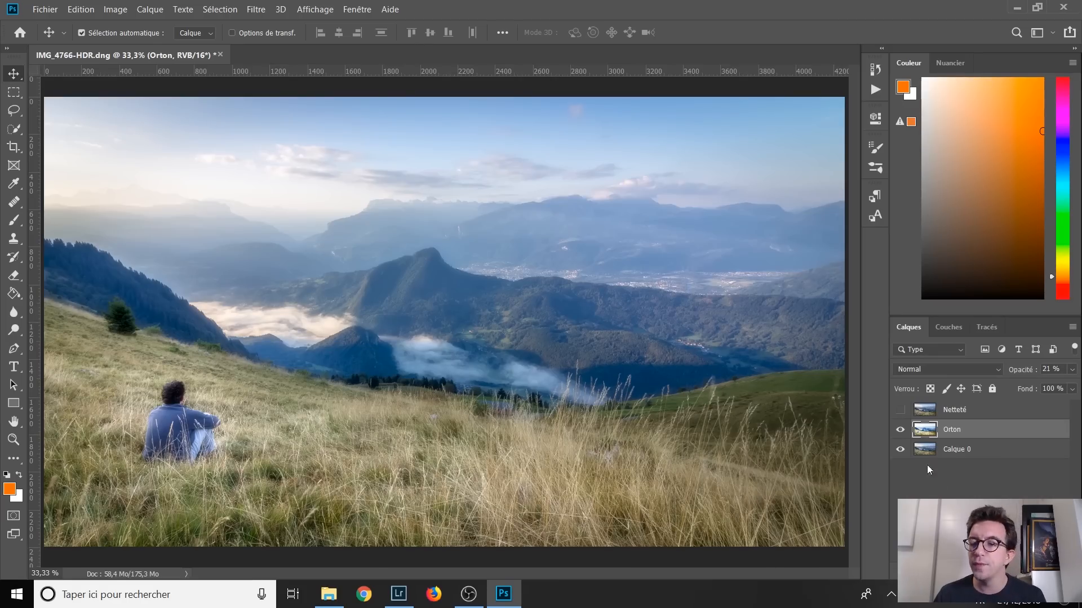
drag(1022, 370, 1023, 374)
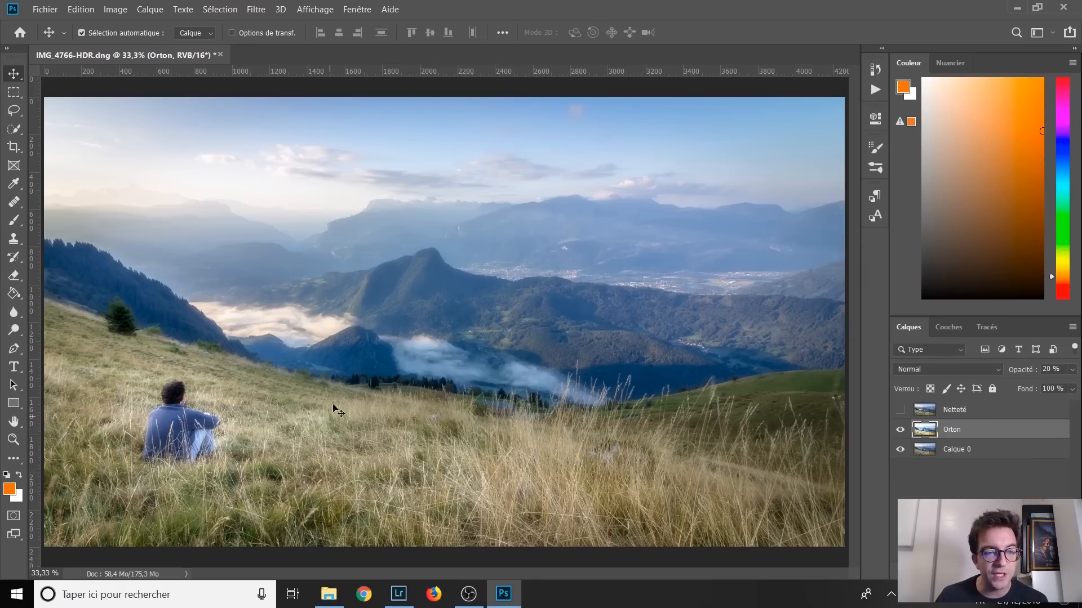
- Compare the photo with and without the Orton layer, examining the wooded hill, mist and grass up close
click(899, 430)
click(900, 430)
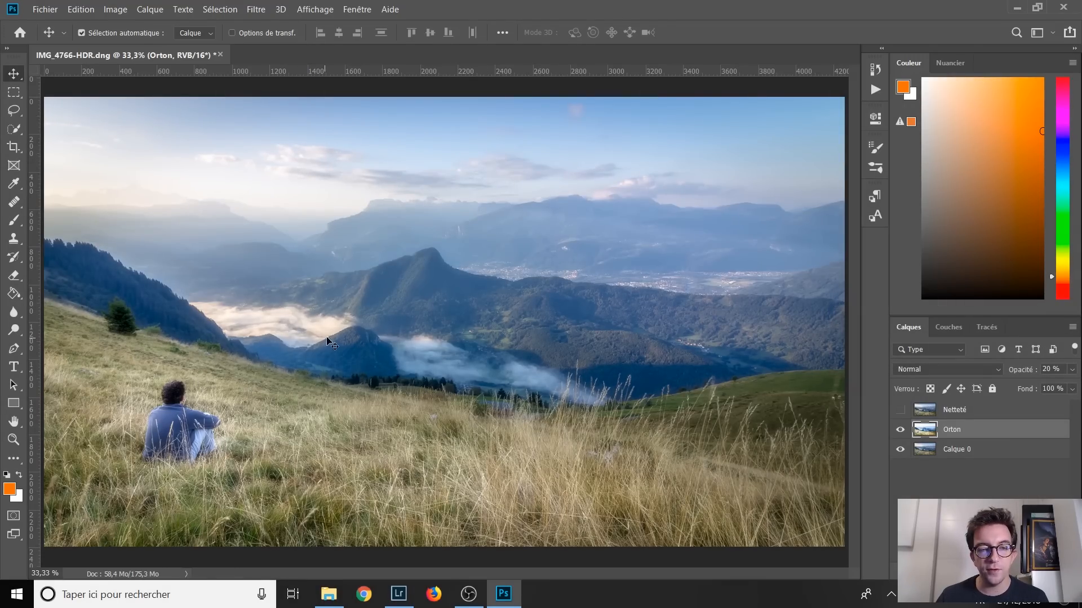
scroll(338, 338, up, 10)
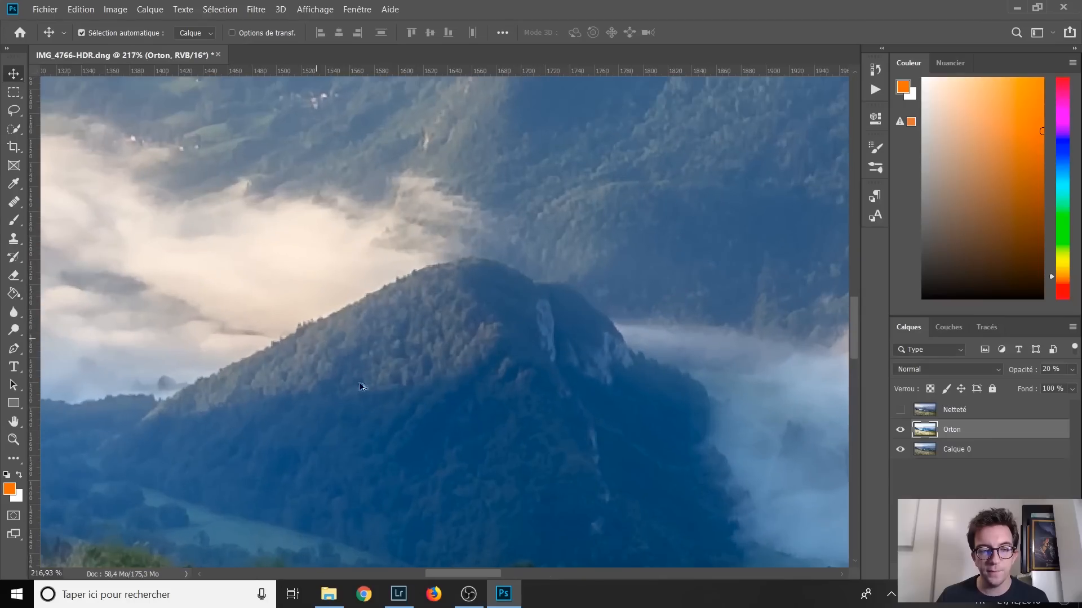
click(900, 429)
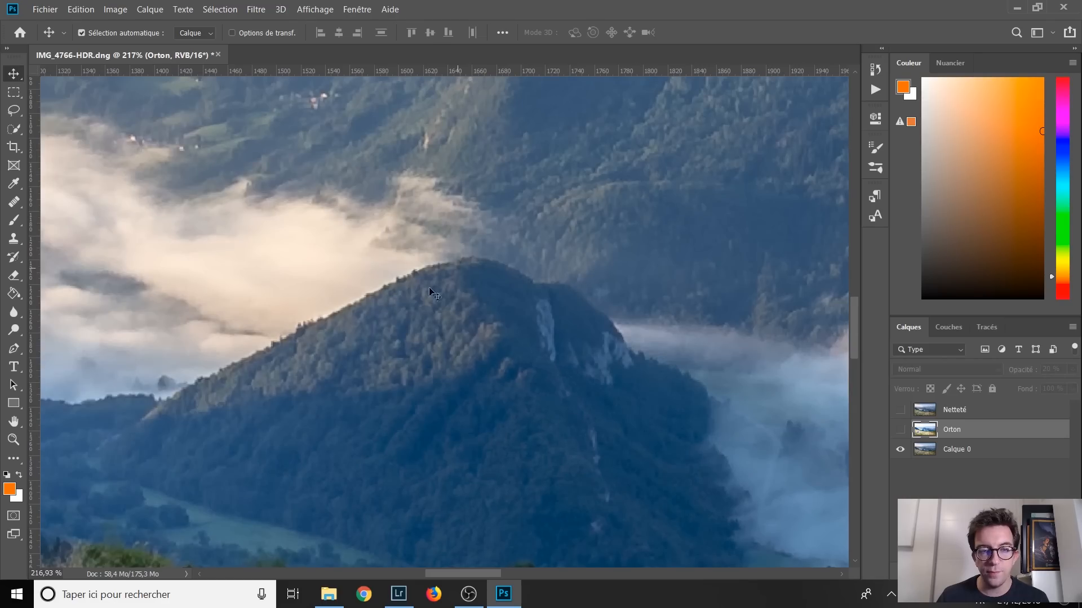
scroll(421, 310, down, 3)
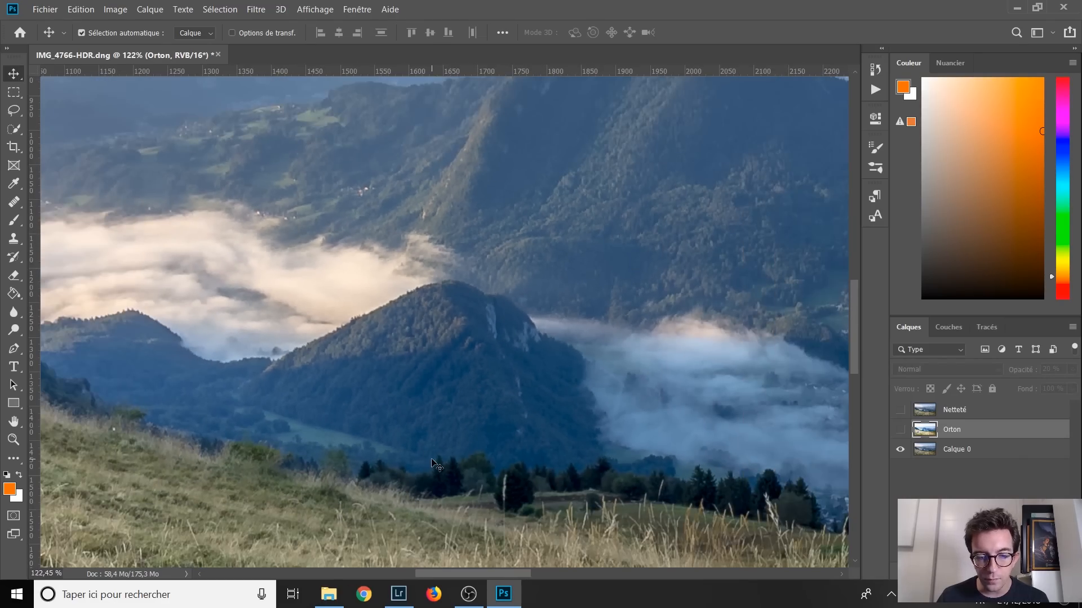
scroll(433, 464, down, 5)
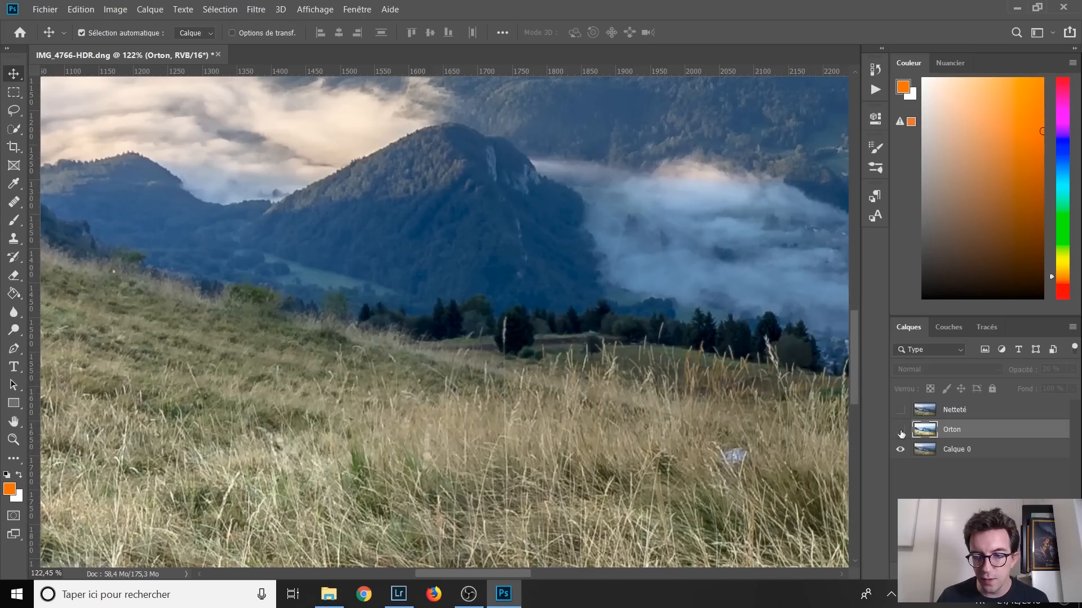
click(900, 430)
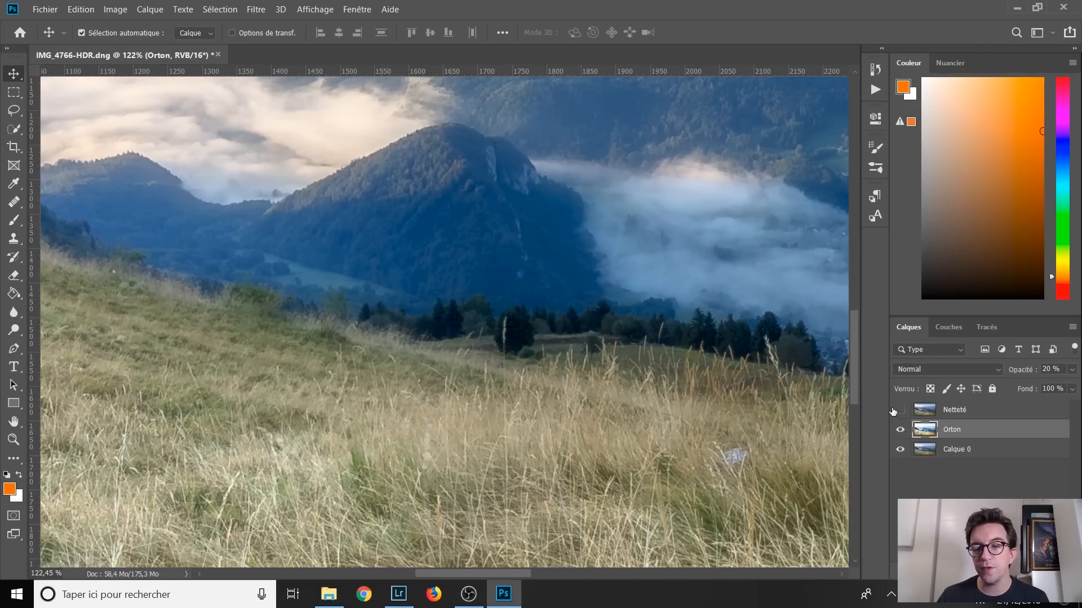
scroll(554, 412, down, 5)
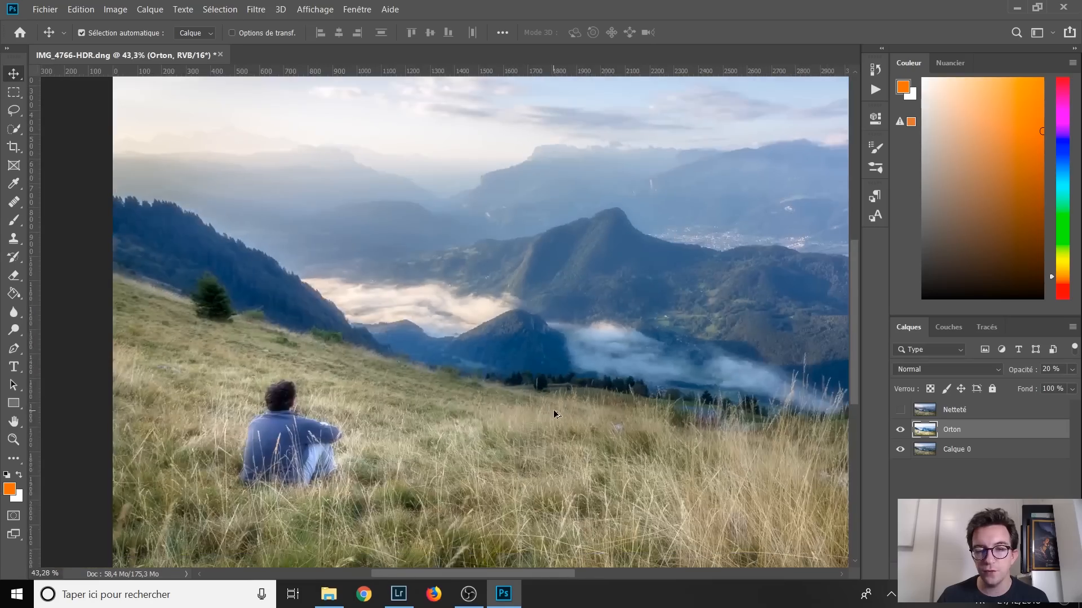
scroll(555, 414, down, 3)
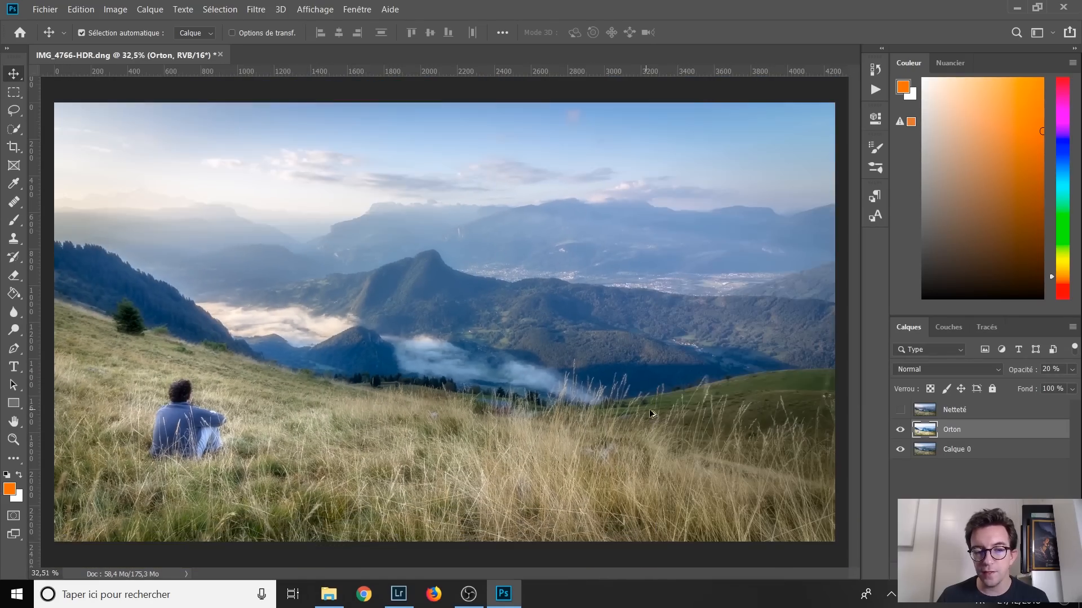
- Show the Netteté layer and apply a High Pass (Passe-haut) filter to it with a radius of 2.9 pixels
click(960, 414)
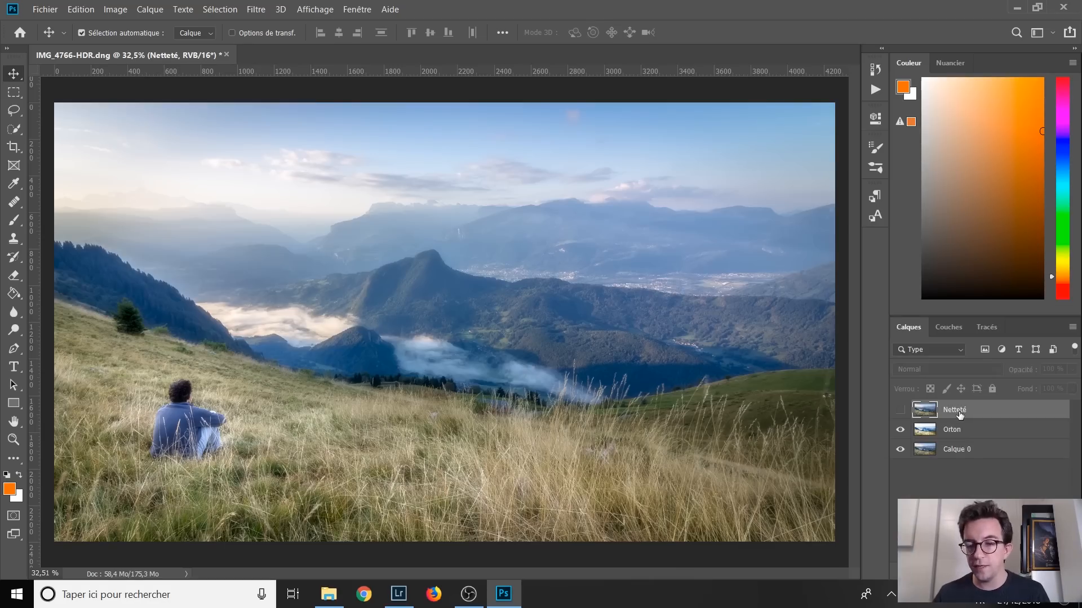
click(901, 411)
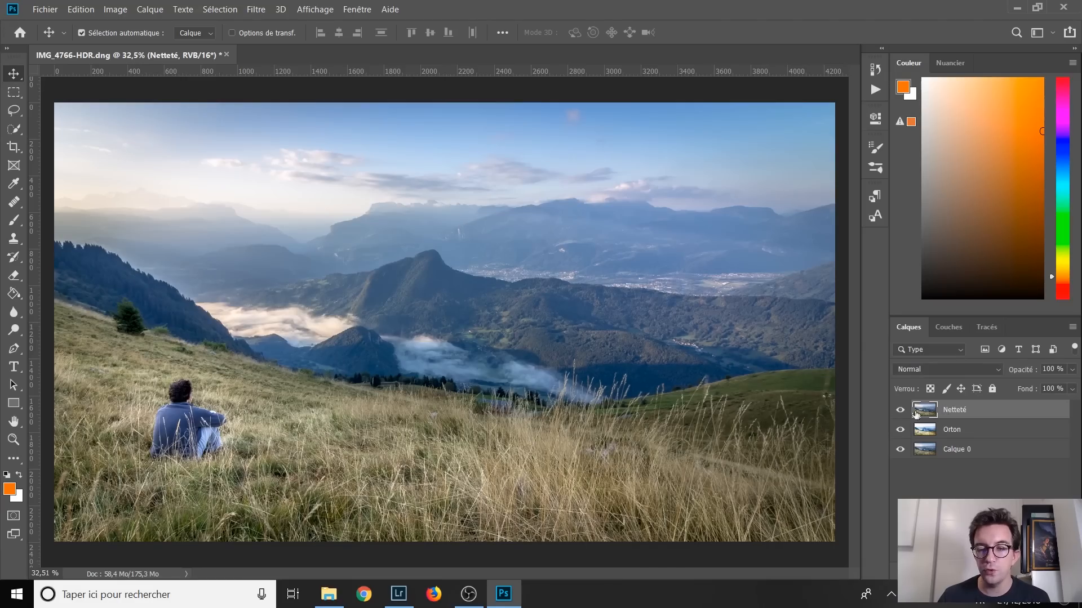
click(147, 10)
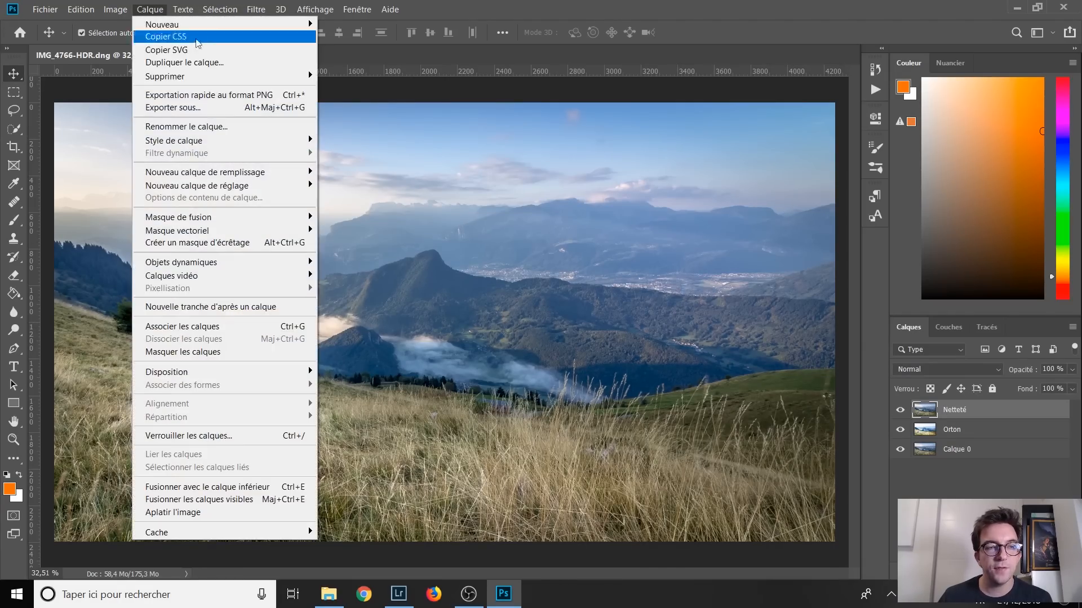
mouse_move(228, 11)
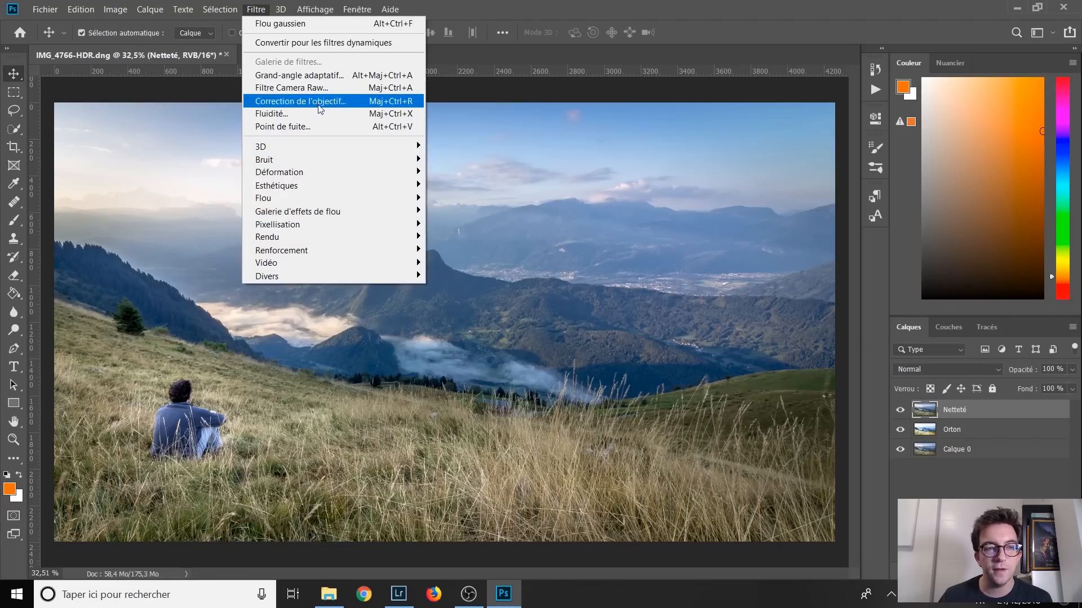
mouse_move(347, 274)
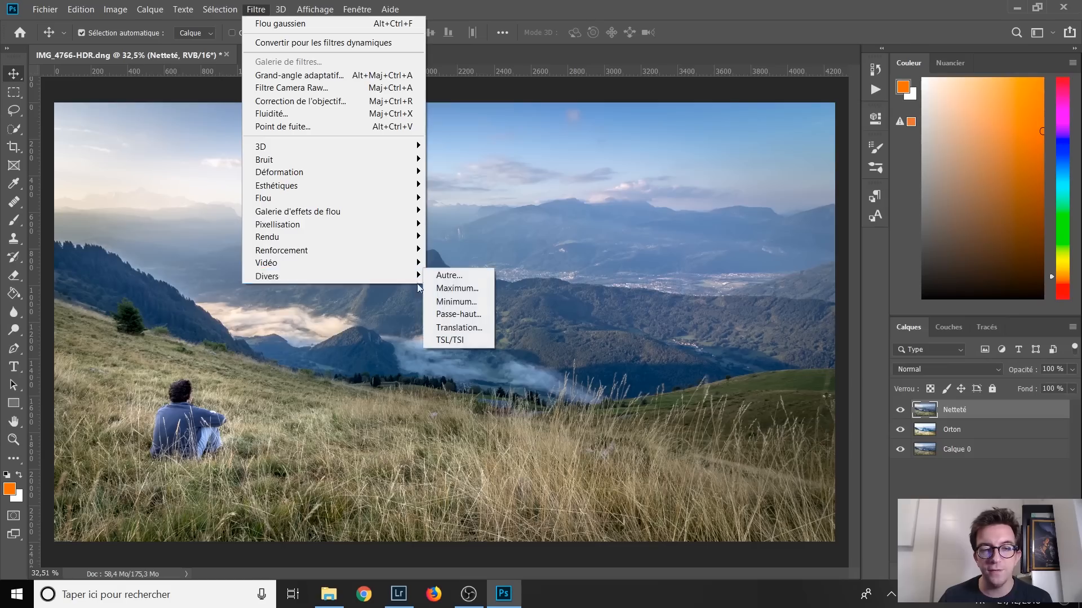
click(473, 314)
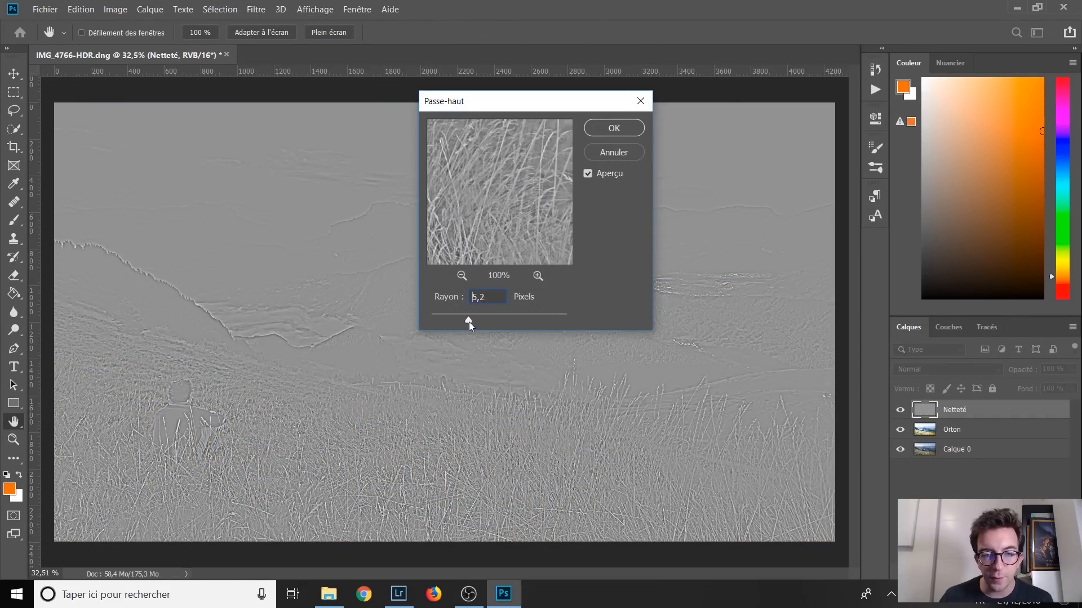
drag(462, 322, 451, 321)
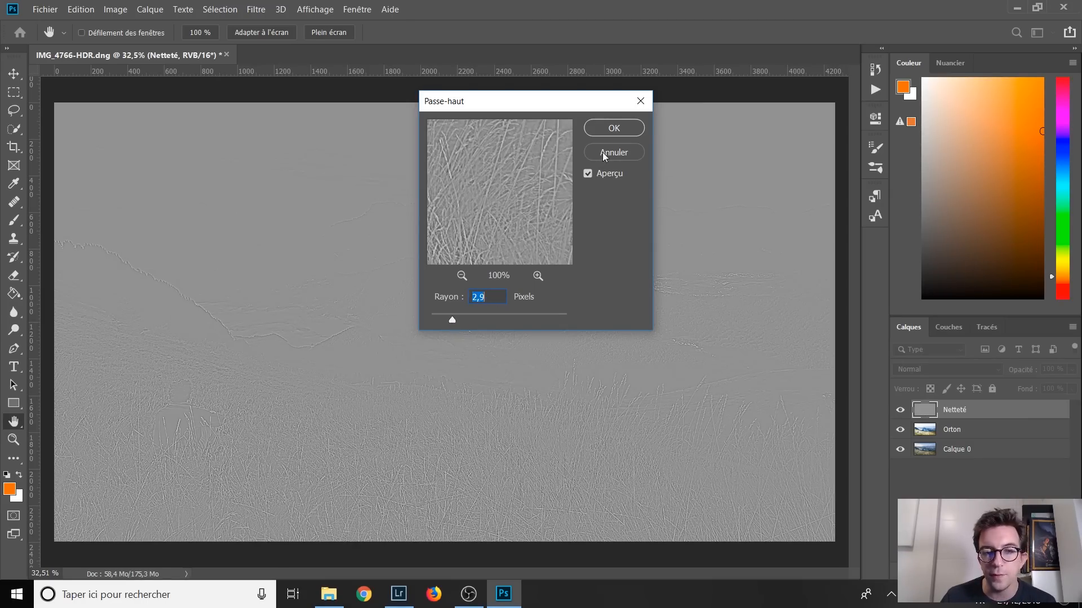
click(611, 129)
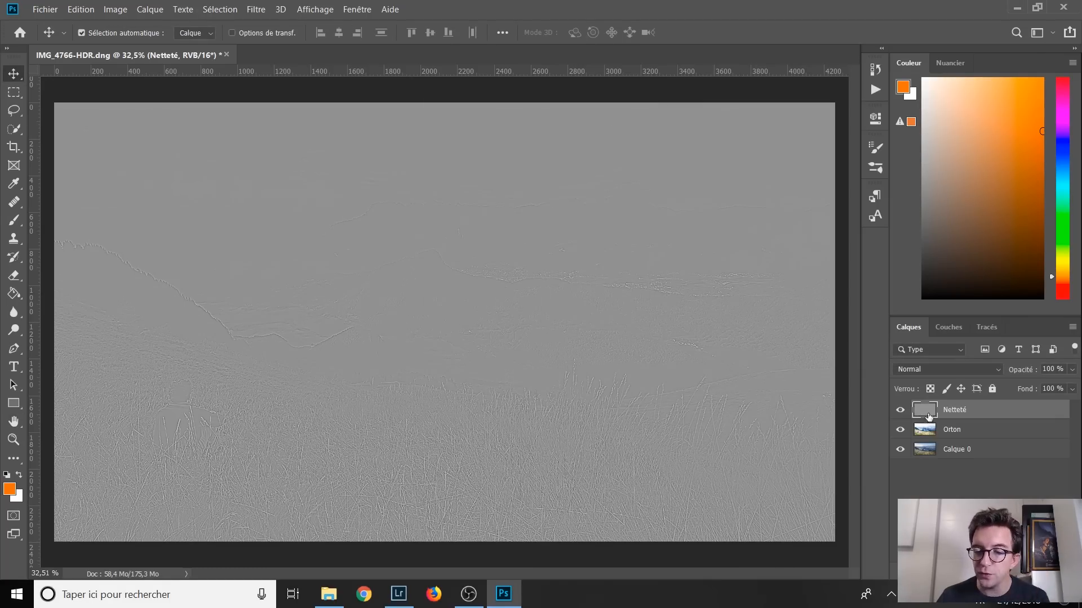
- Set the Netteté layer's blend mode to Soft Light (Lumière tamisée) and deselect the layer
click(933, 369)
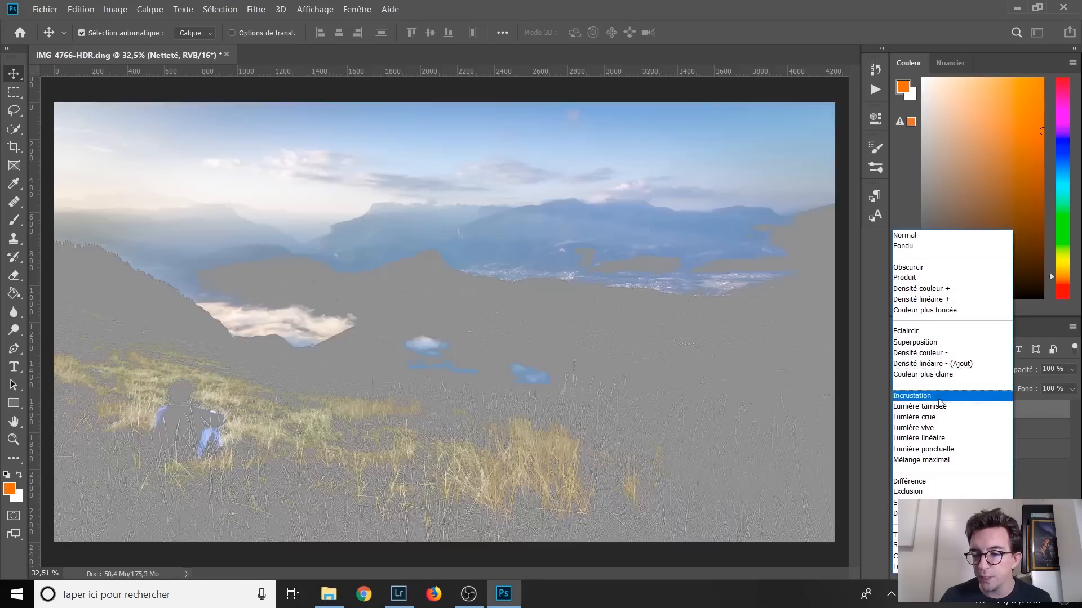
click(940, 406)
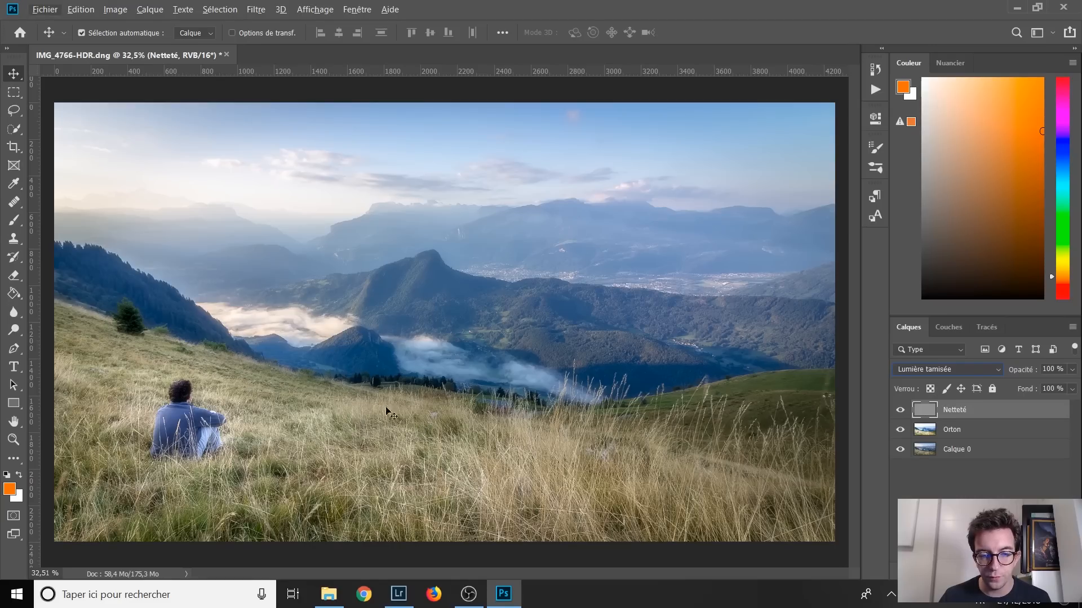
click(979, 486)
- Compare the grass and mist details up close with the Netteté layer hidden and shown
scroll(403, 436, up, 10)
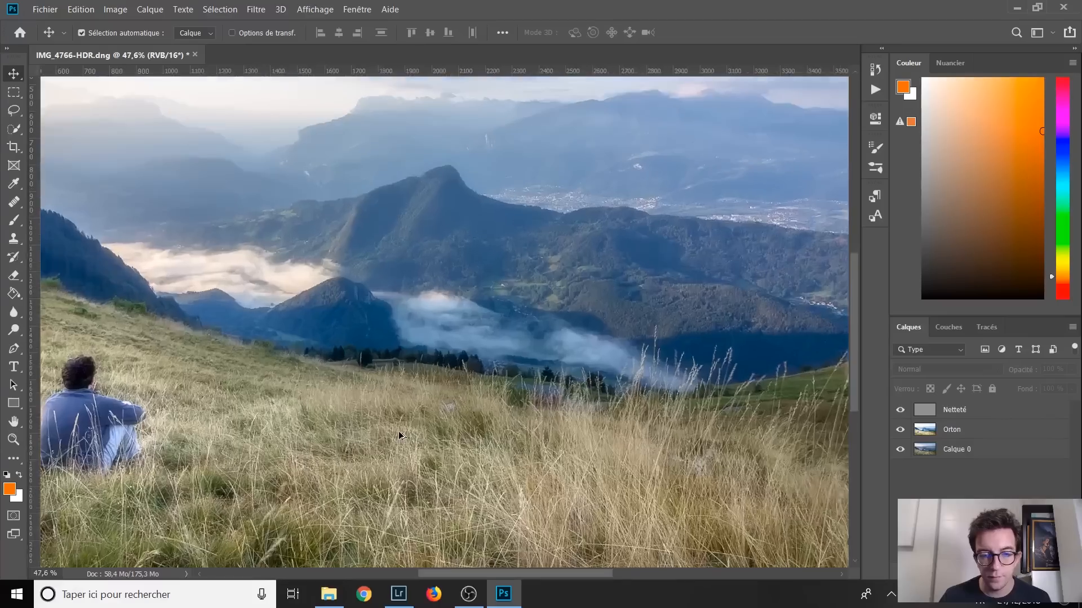
scroll(499, 403, up, 1)
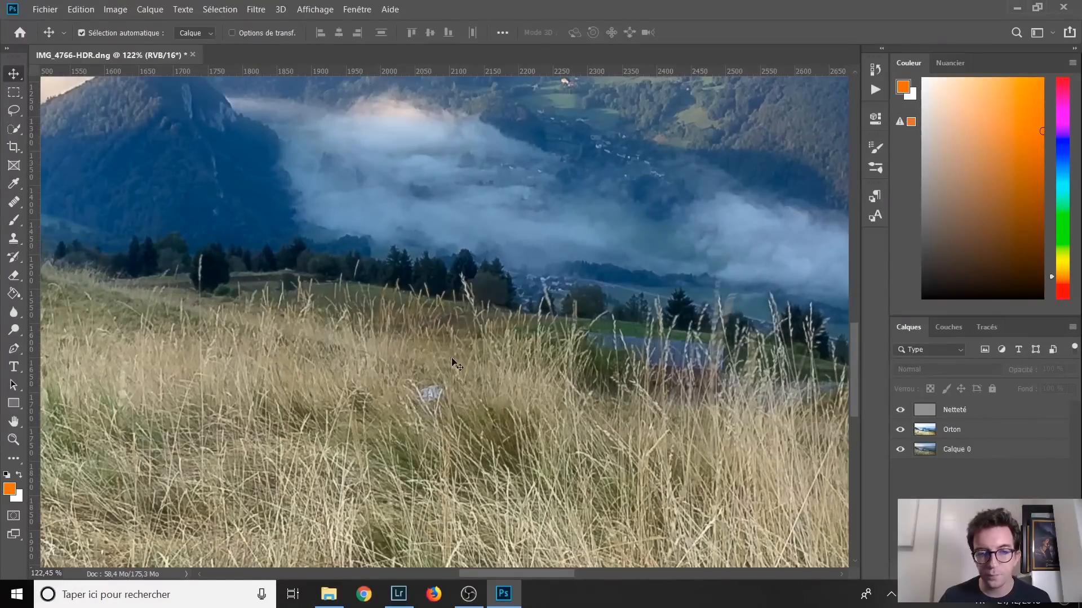
click(900, 410)
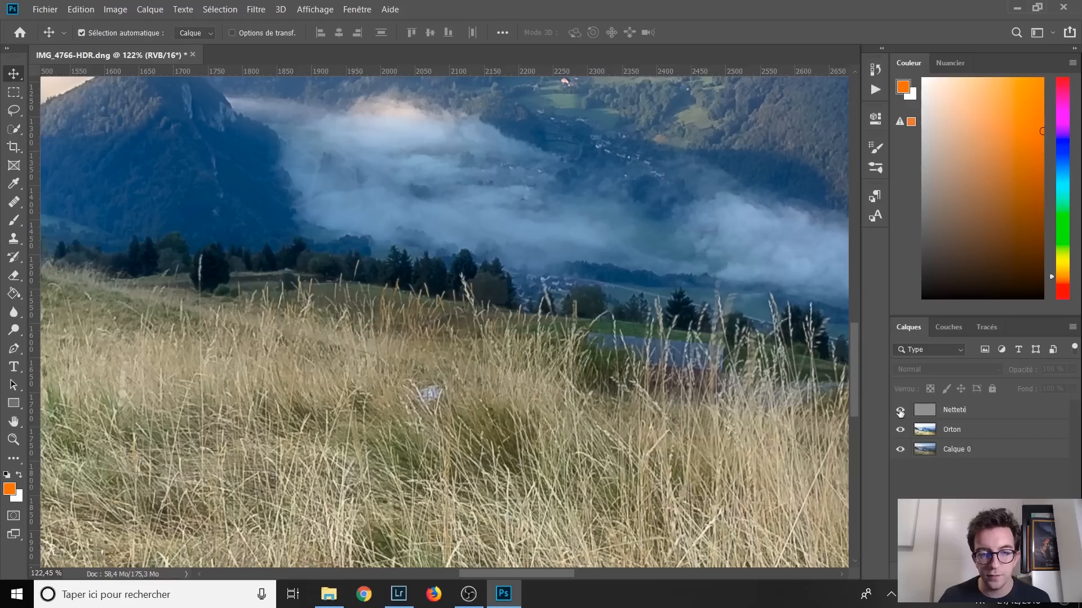
click(899, 411)
click(899, 411)
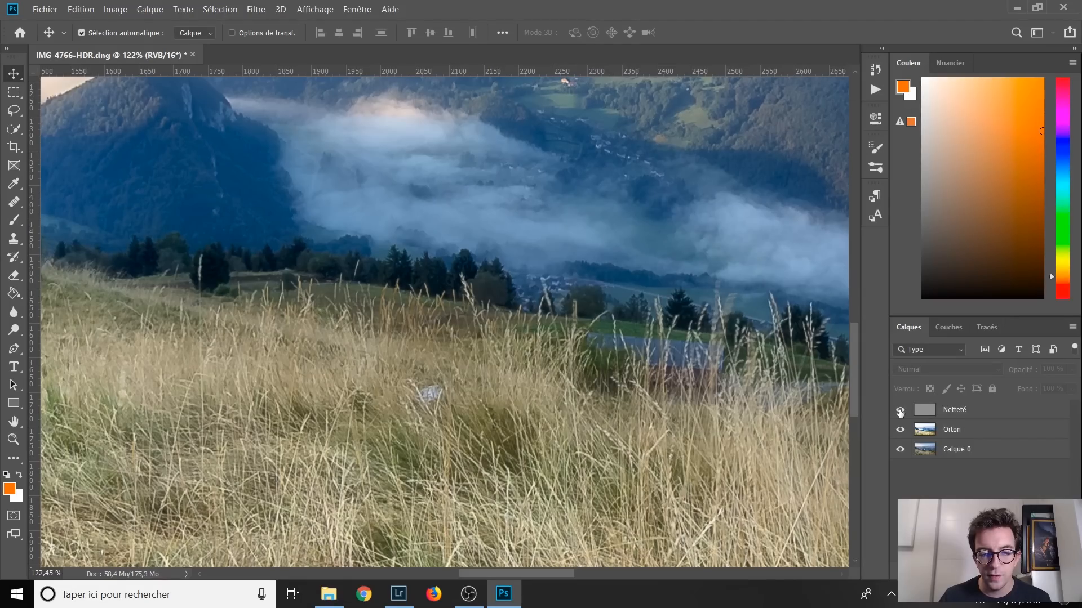
scroll(476, 379, down, 5)
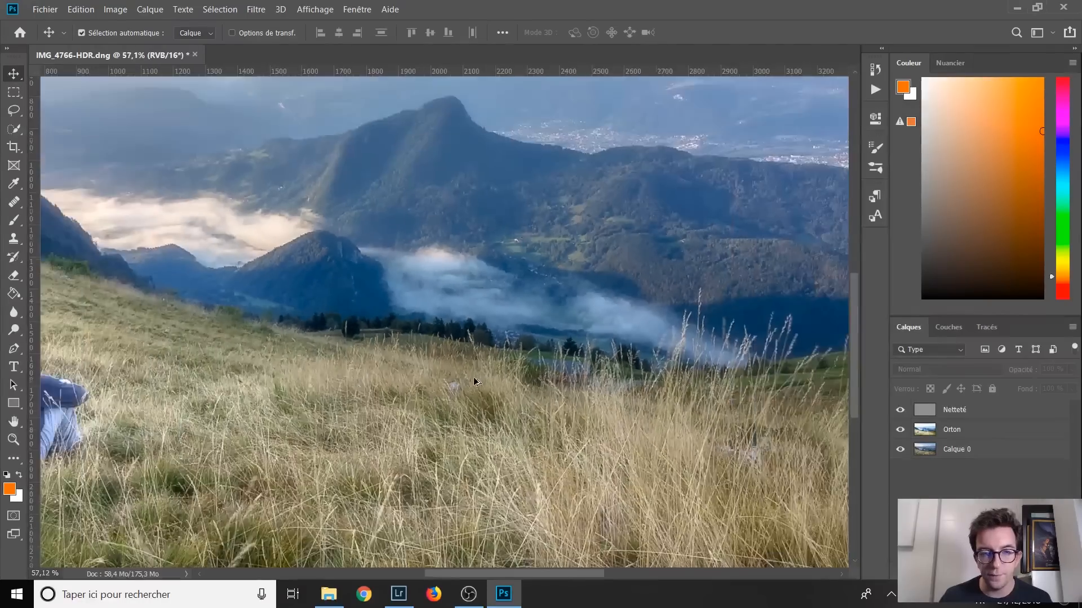
scroll(476, 379, down, 2)
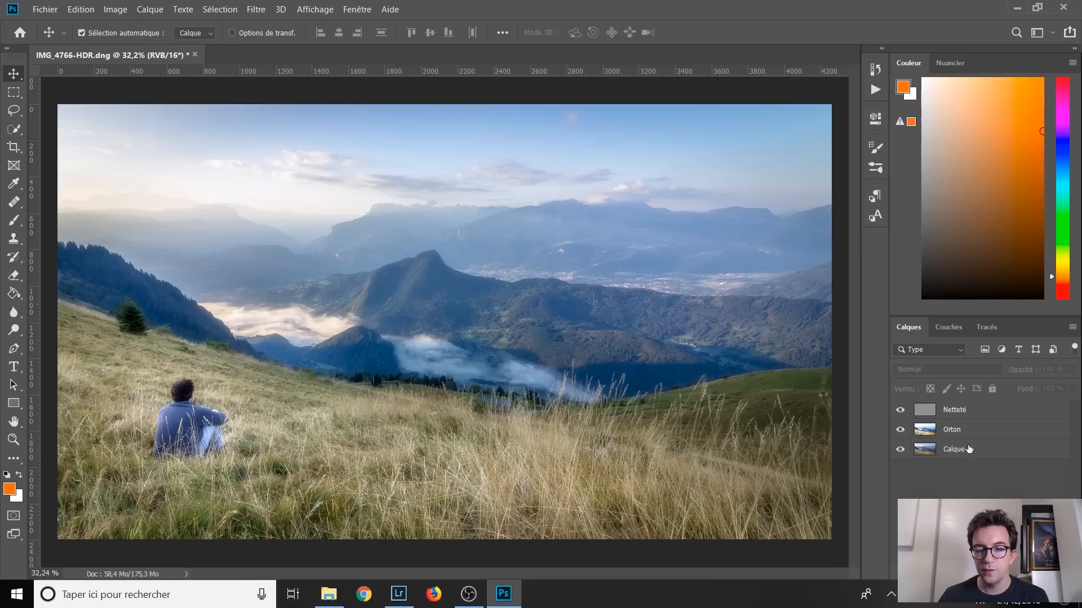
- Try placing the Calque 0 layer above Netteté, undo the reordering and deselect the layer
drag(965, 450, 959, 406)
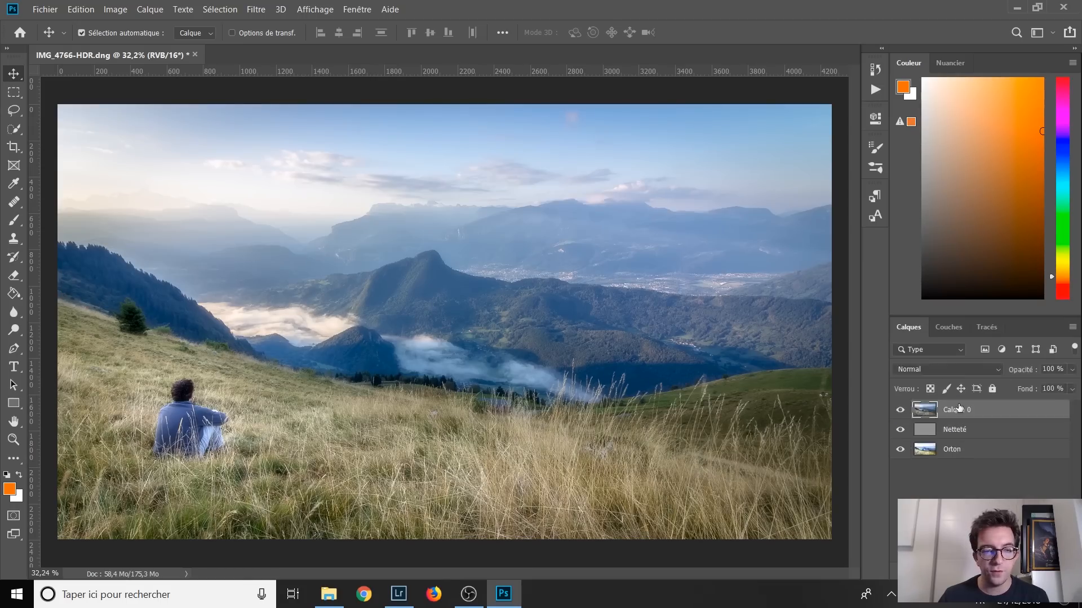
key(ctrl+z)
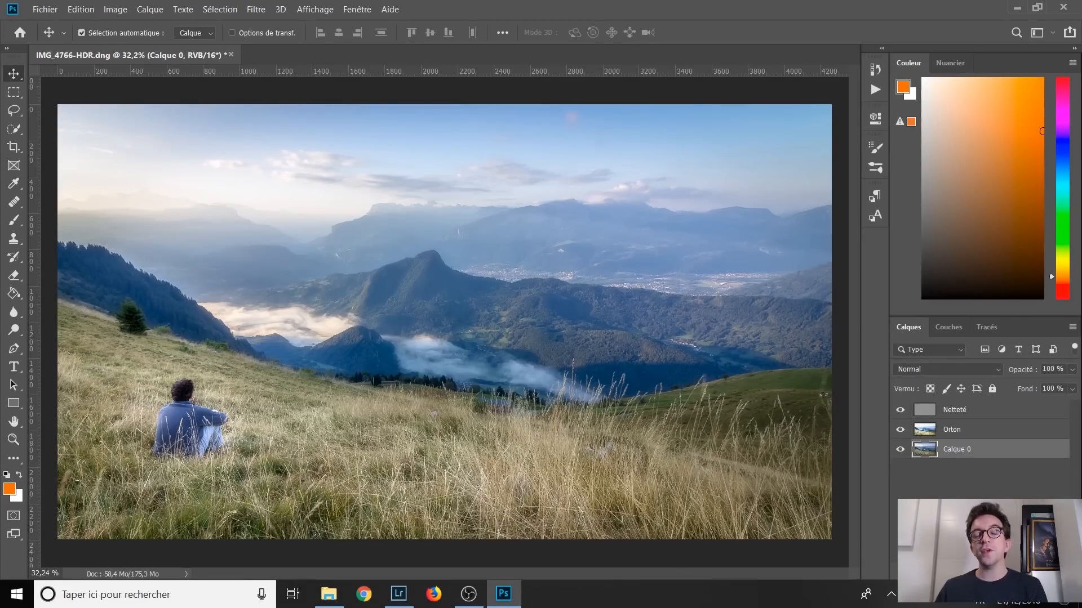
click(958, 511)
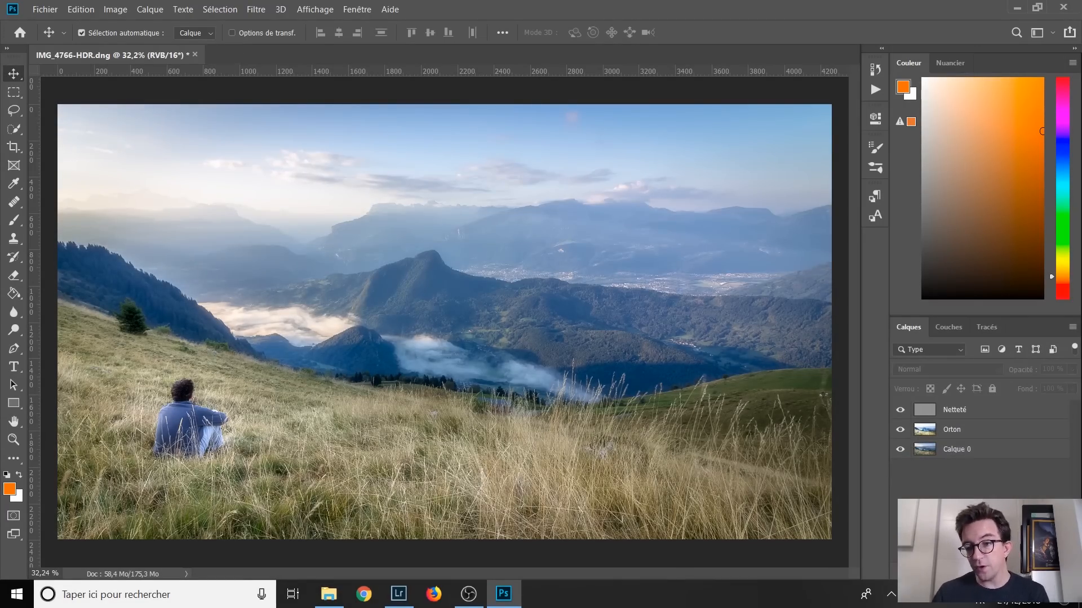
- Show the list of recorded actions and delete the Netteté and Orton layers, keeping only Calque 0 selected
click(875, 90)
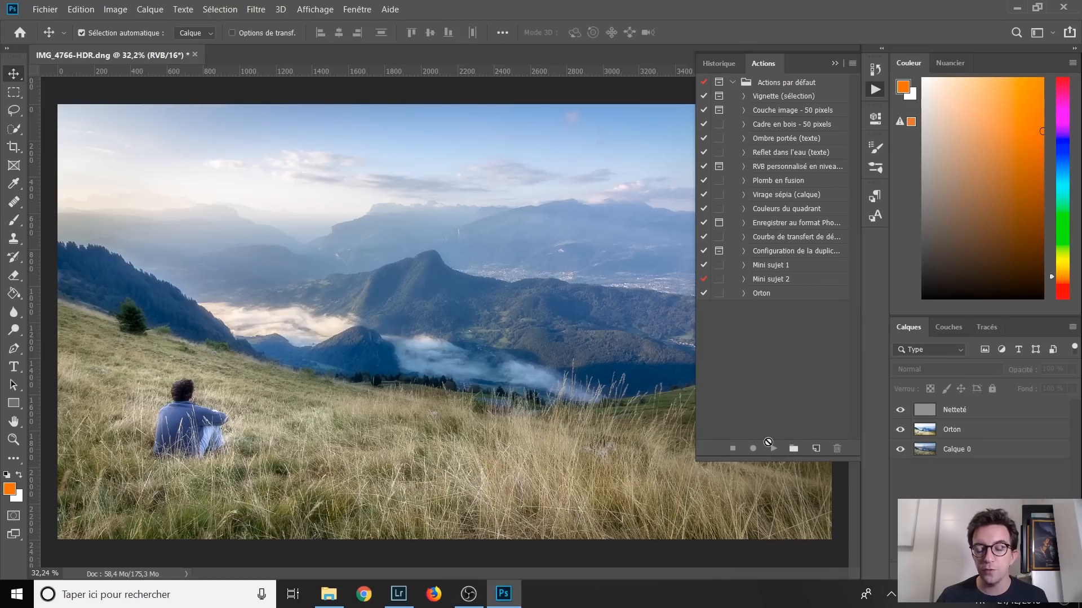
click(962, 415)
key(Delete)
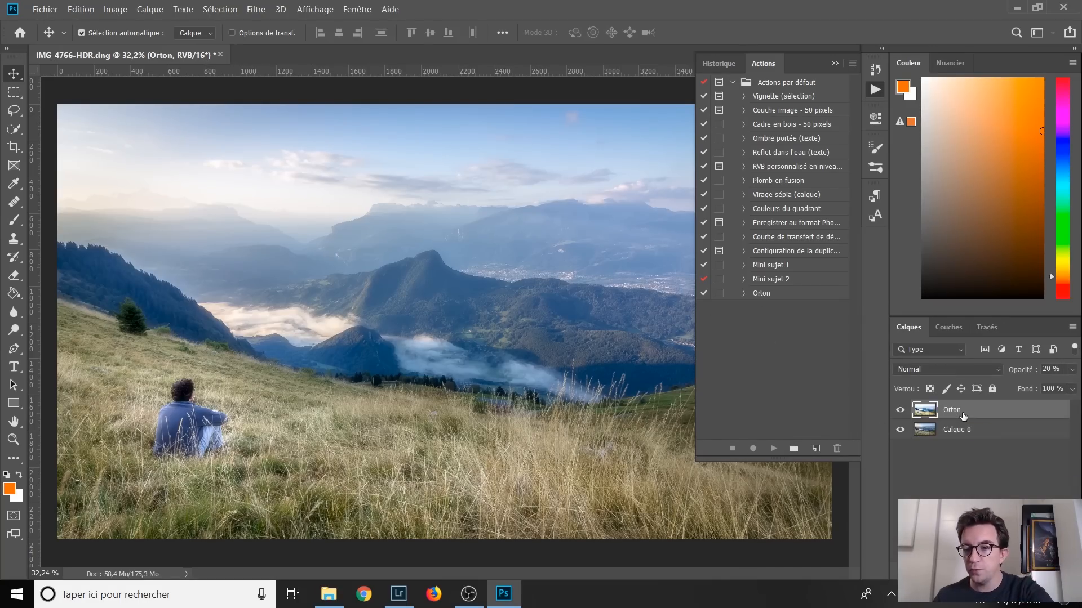
key(Delete)
click(974, 482)
click(952, 416)
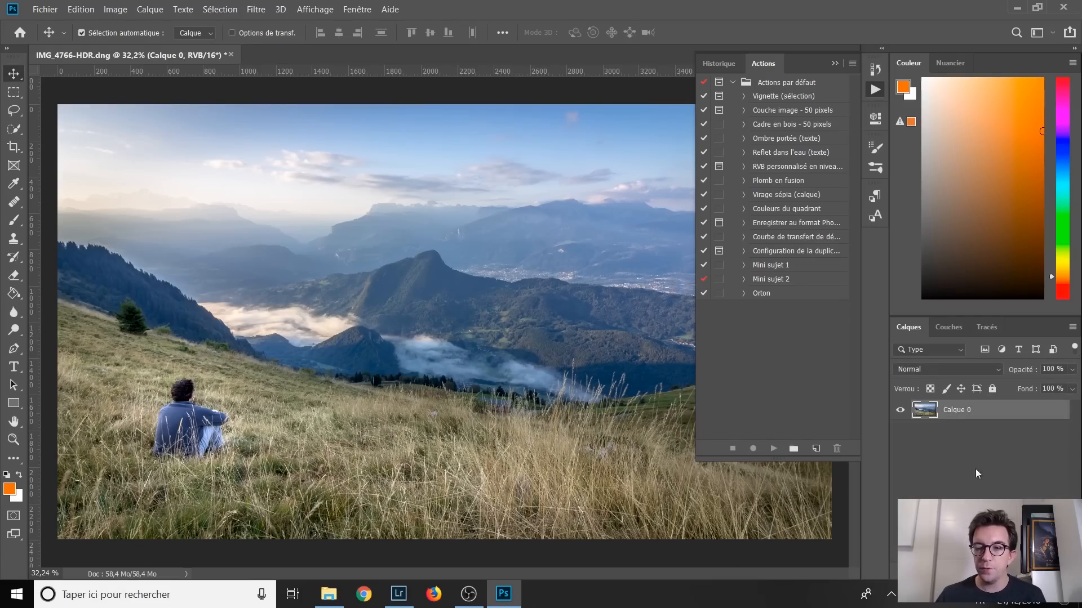
- Review the commands recorded in the Orton action, from the layer duplications to the blur, and collapse its list again
click(743, 293)
scroll(749, 288, down, 2)
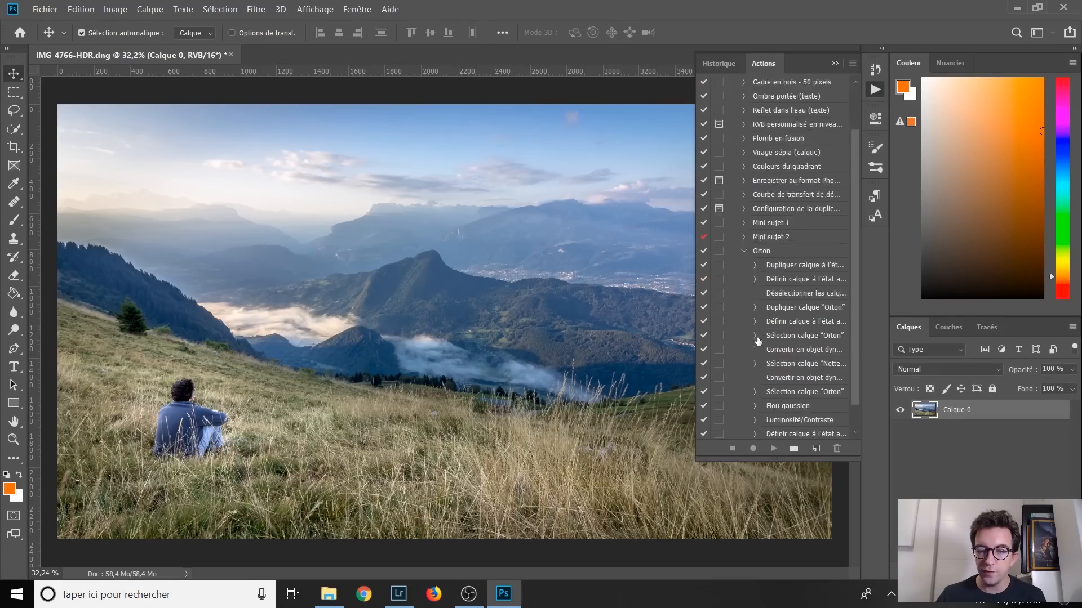
scroll(754, 282, up, 2)
click(744, 293)
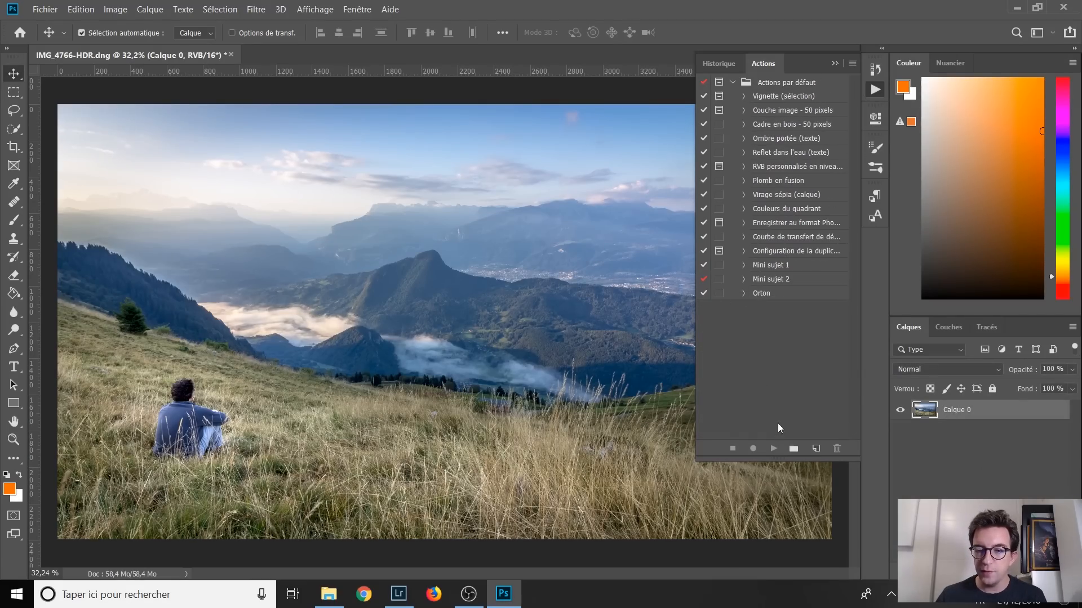
- Run the Orton action on Calque 0 and hide the list of actions
click(804, 296)
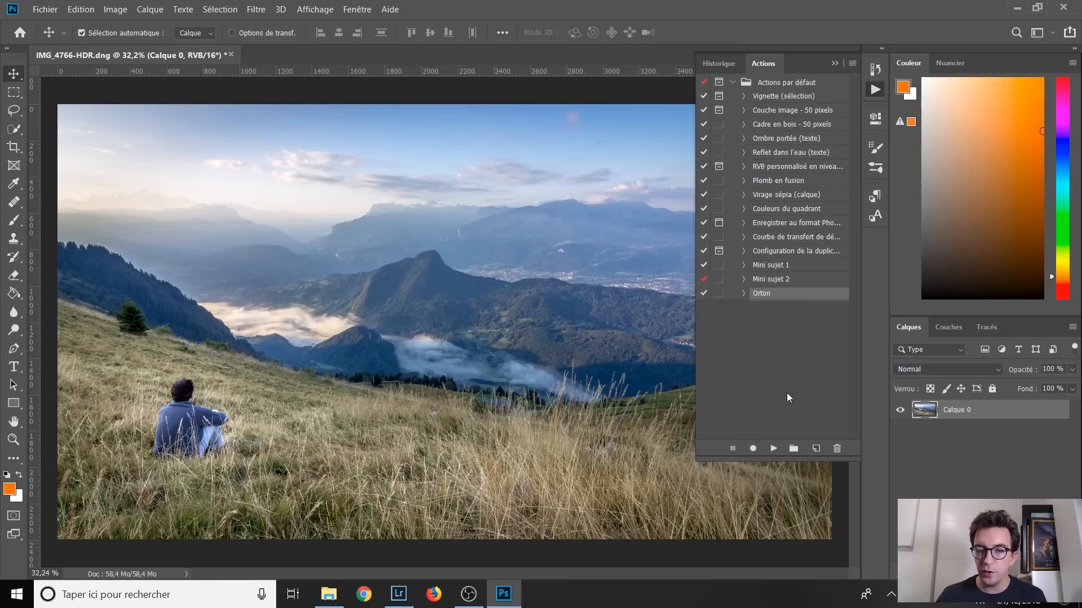
click(774, 449)
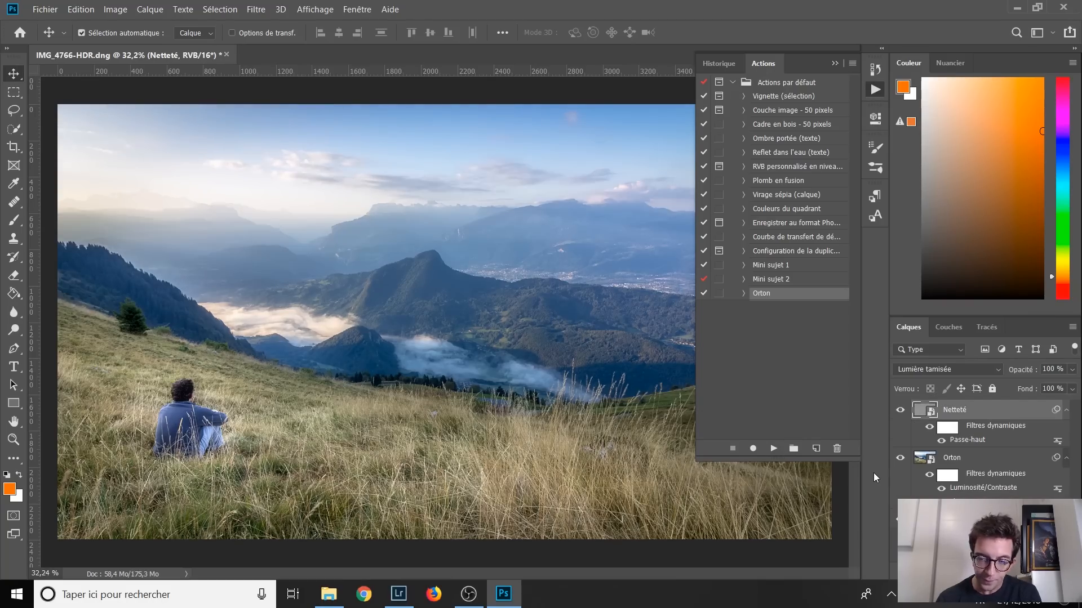
click(875, 91)
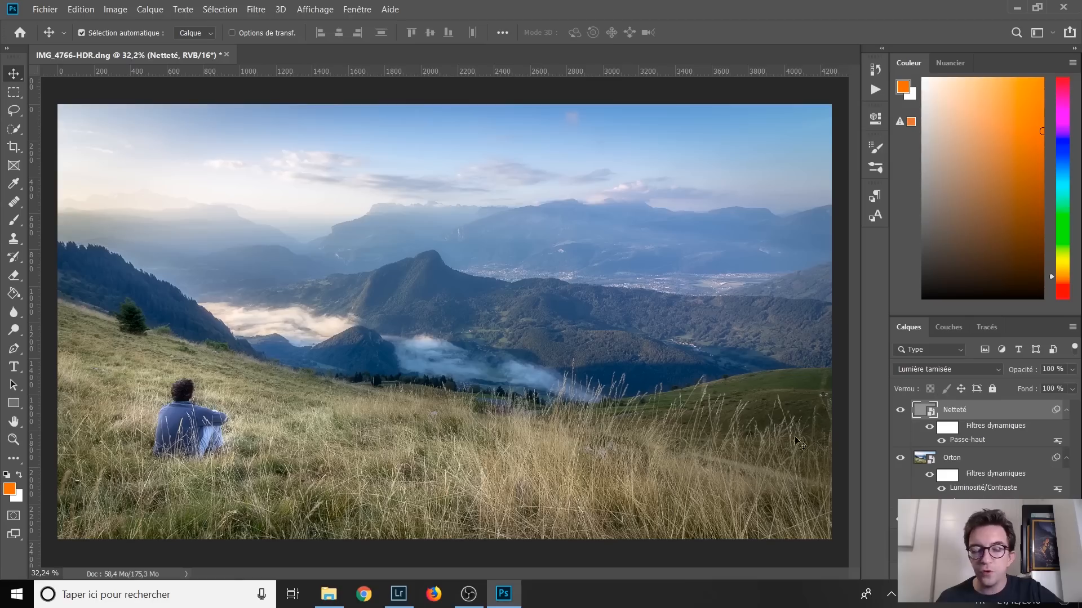
- Inspect the Brightness/Contrast (Luminosité/Contraste) smart filter settings of the Orton layer and close them
click(979, 459)
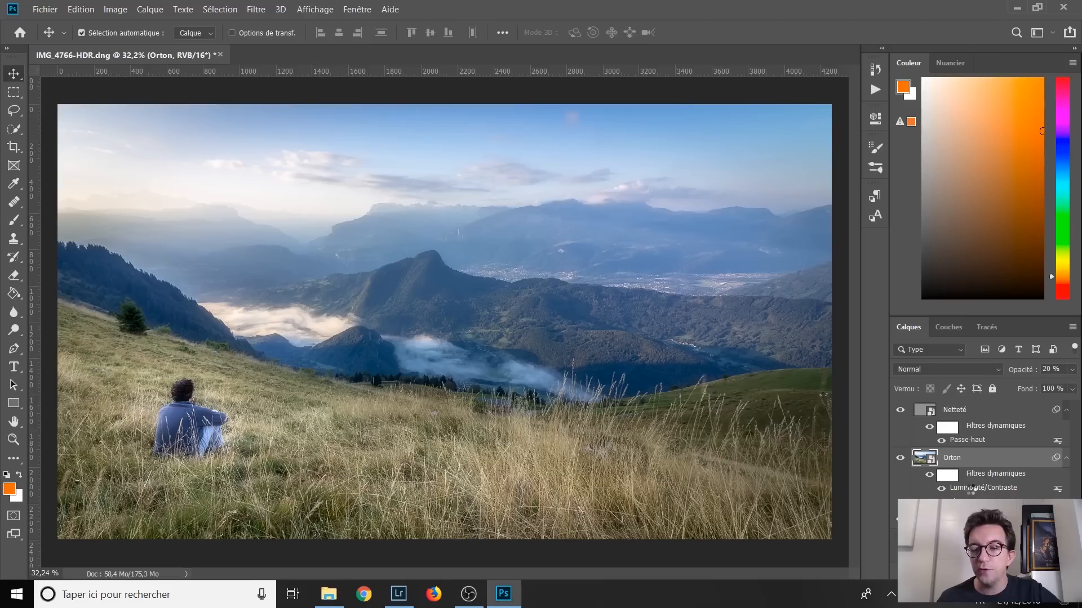
double_click(971, 490)
drag(508, 182, 531, 218)
click(599, 162)
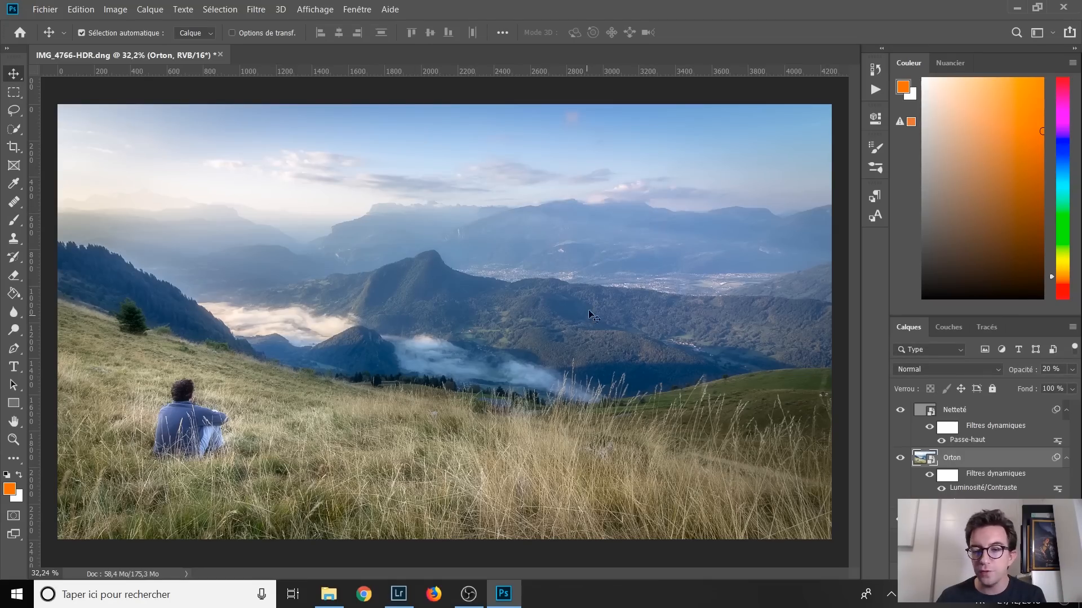
- Set the radius of the Orton layer's Gaussian Blur (Flou gaussien) smart filter to 27.7 pixels
double_click(970, 502)
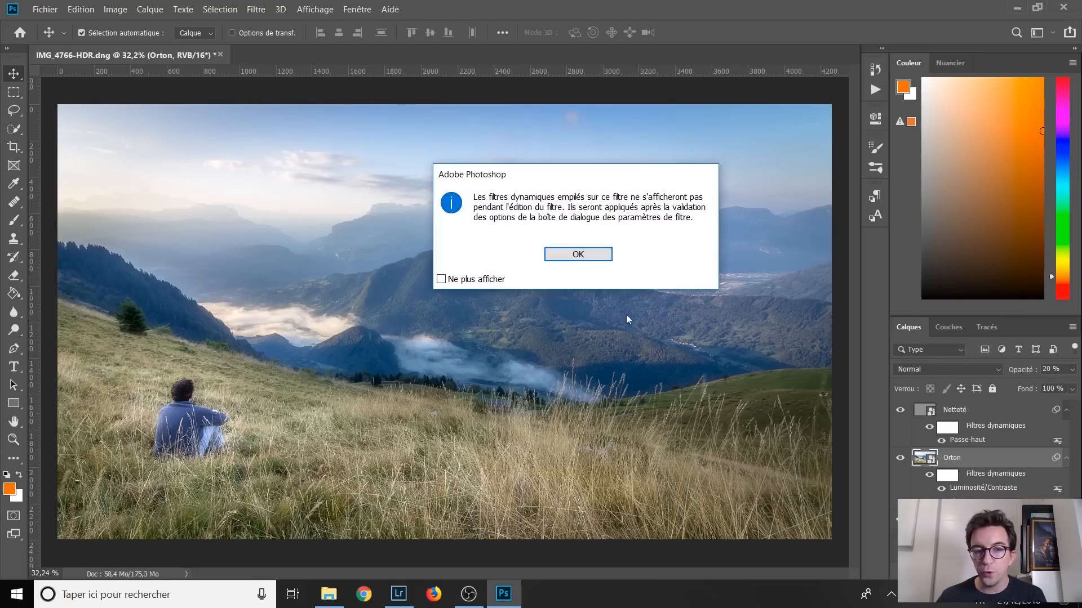
click(579, 255)
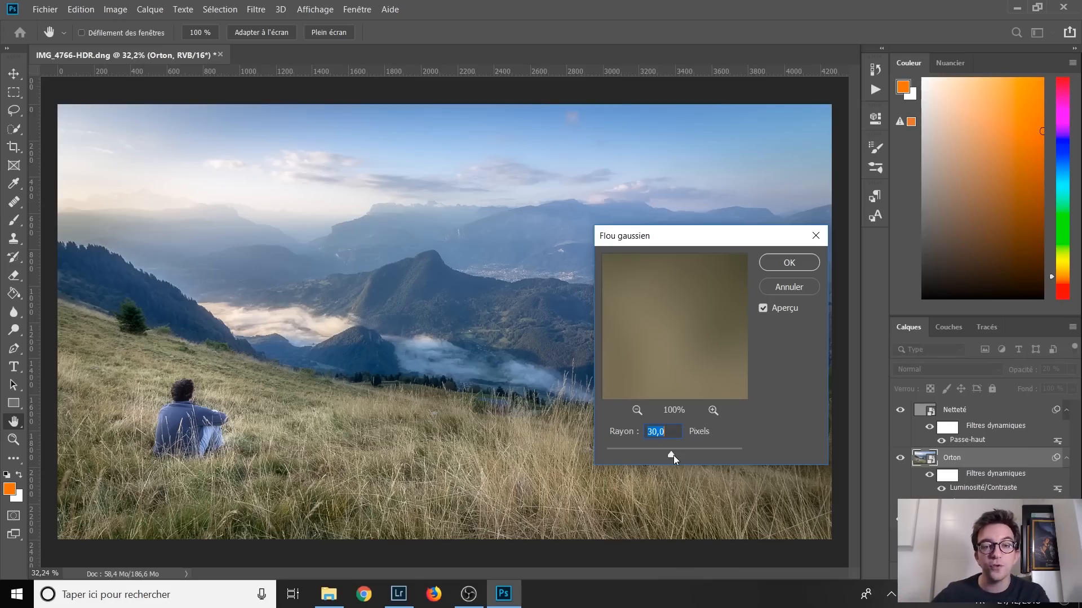
mouse_move(674, 455)
mouse_down()
mouse_move(715, 455)
mouse_move(658, 454)
mouse_move(668, 454)
mouse_up()
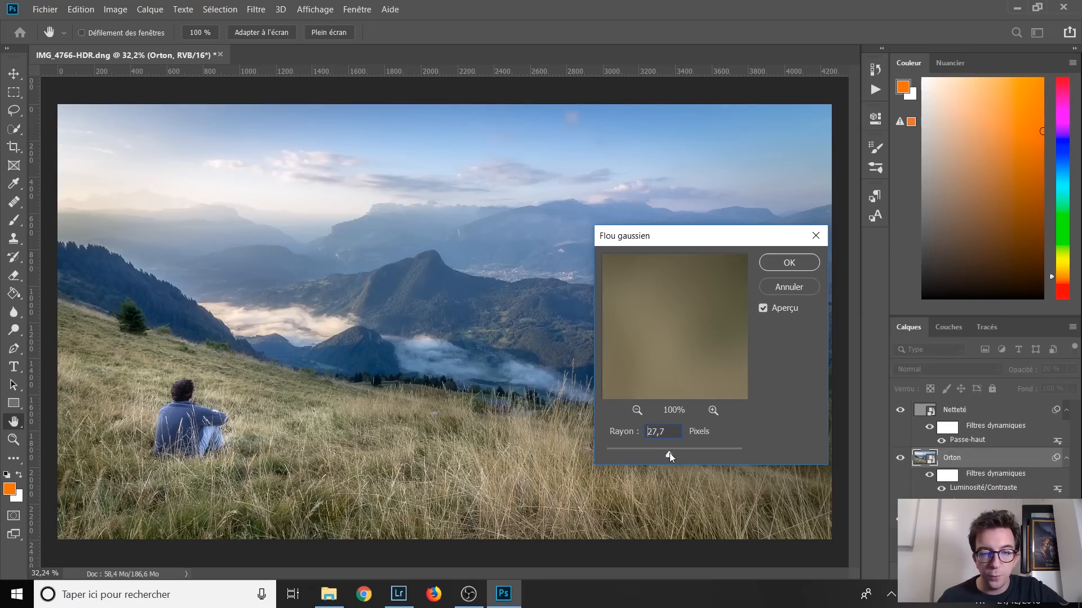
click(784, 263)
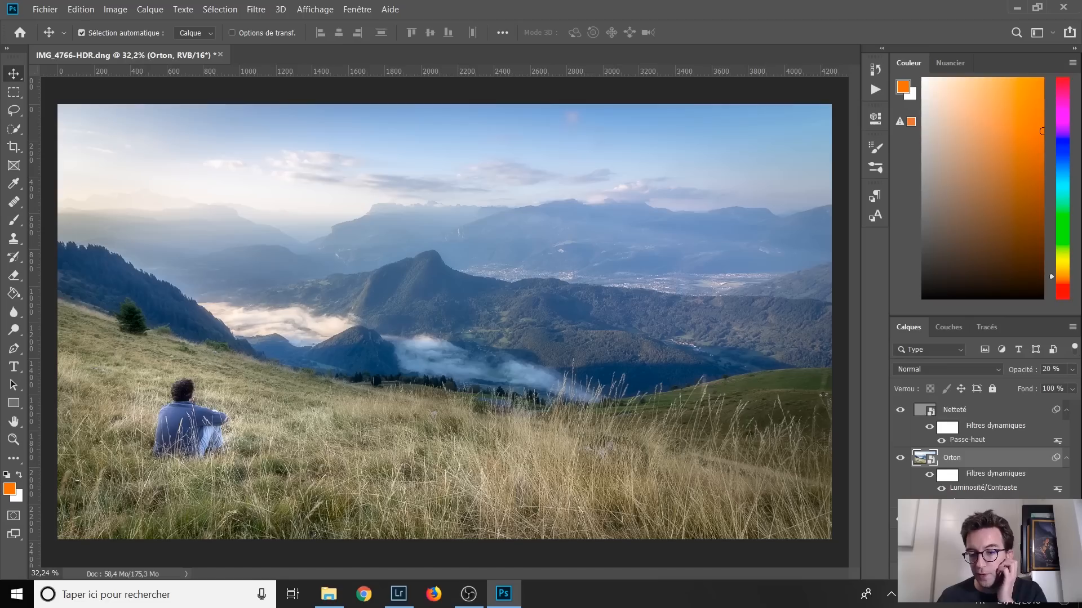
- Add a mask to the Orton layer and draw a black-to-white diagonal gradient from the distant mountains down to the valley
click(966, 572)
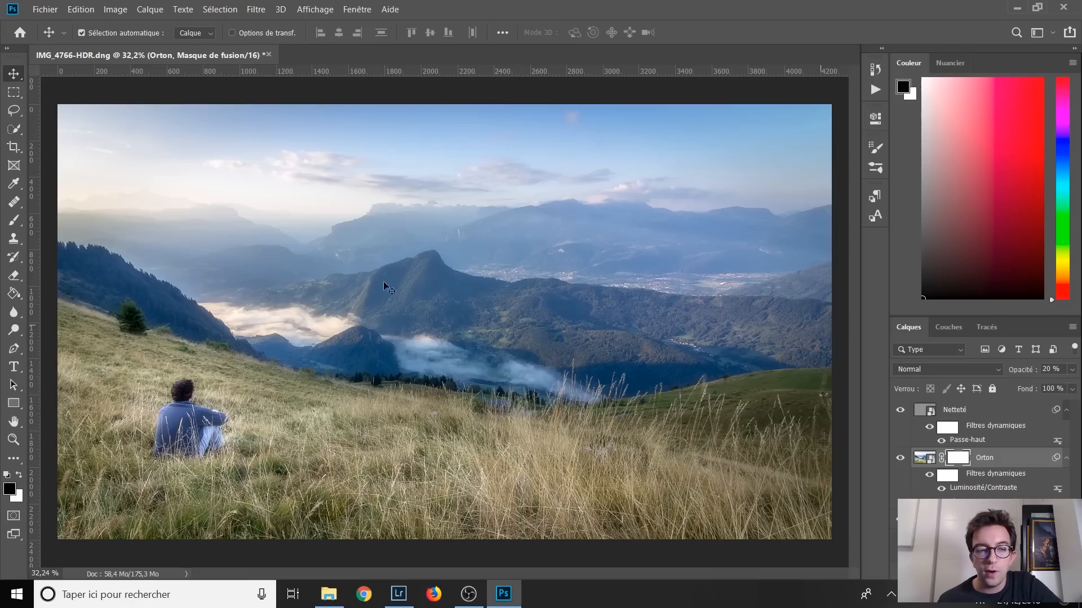
click(14, 293)
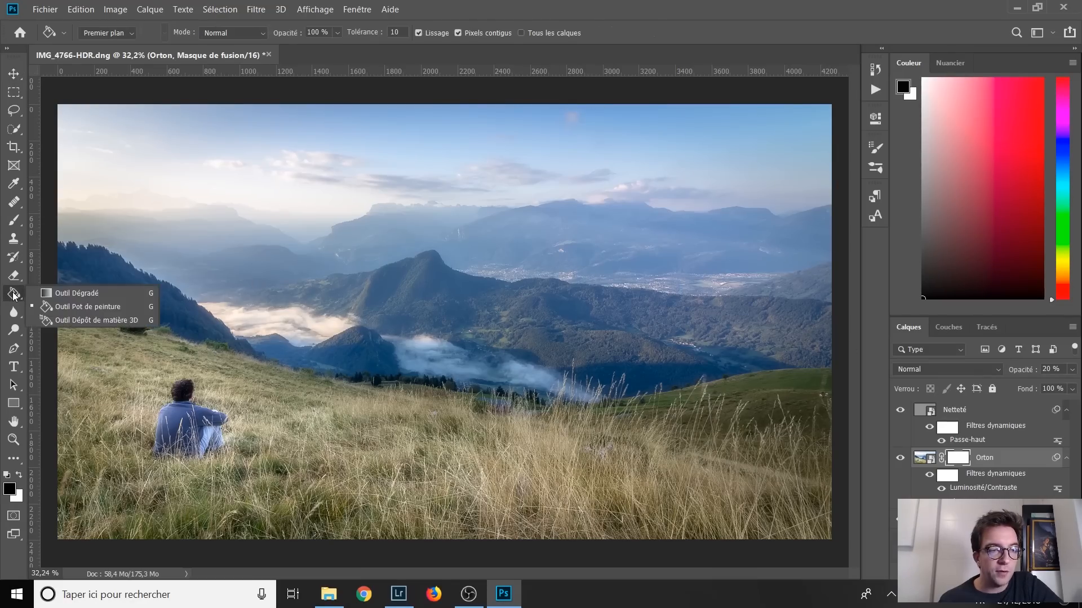
click(87, 293)
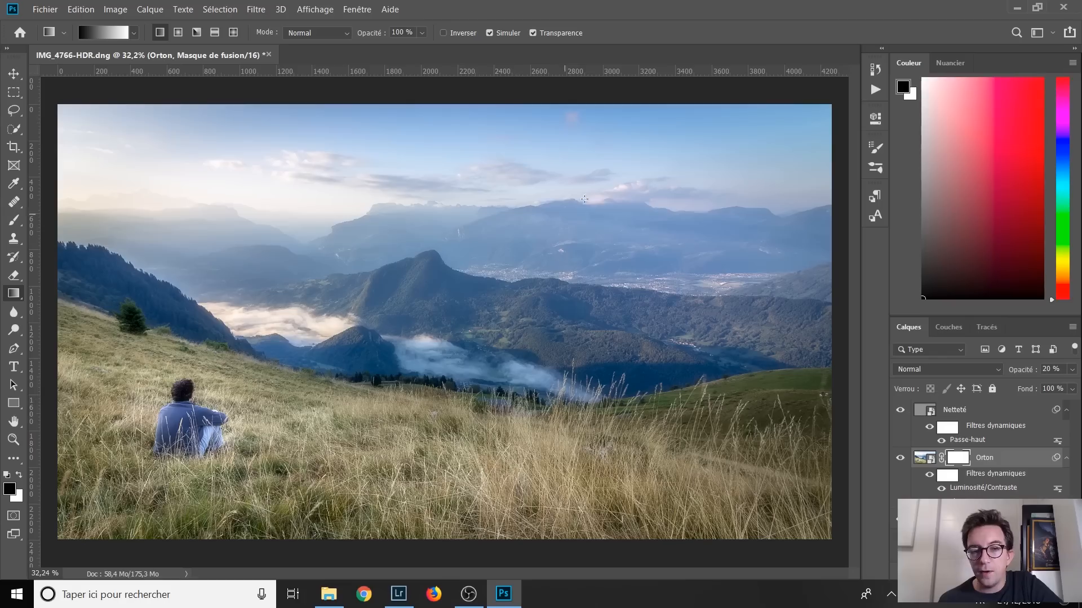
drag(605, 244, 554, 310)
drag(585, 234, 513, 320)
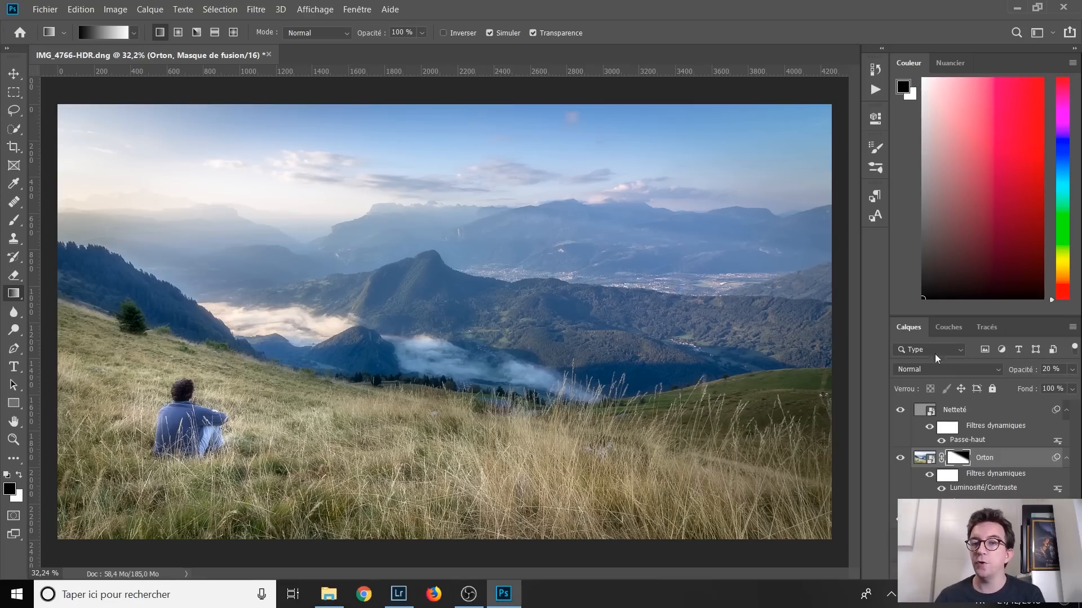
- Quit Photoshop and save the changes to IMG_4766-HDR.dng
click(1063, 7)
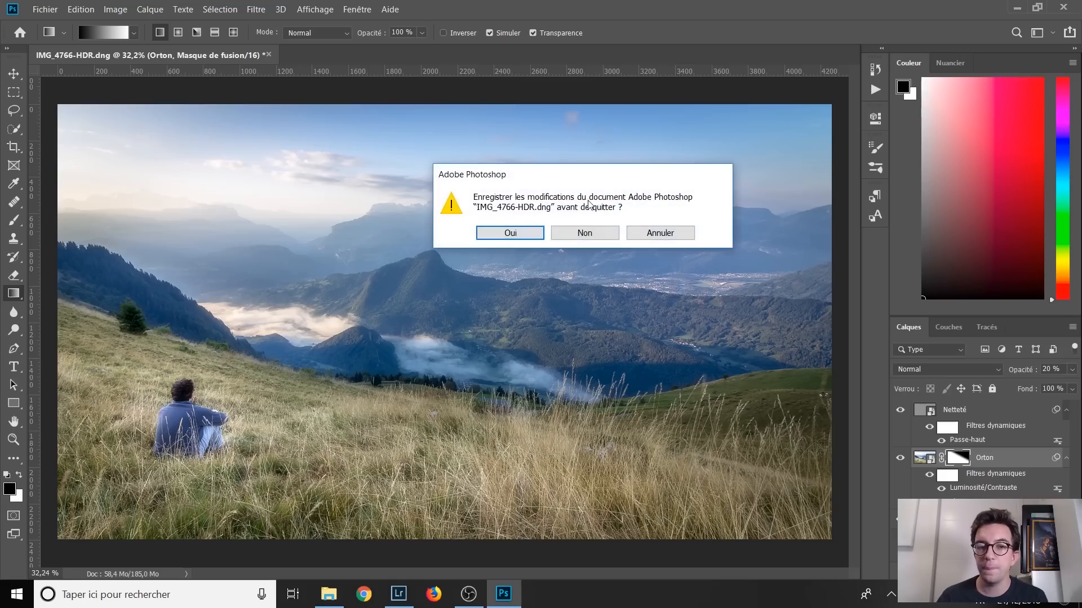
click(520, 232)
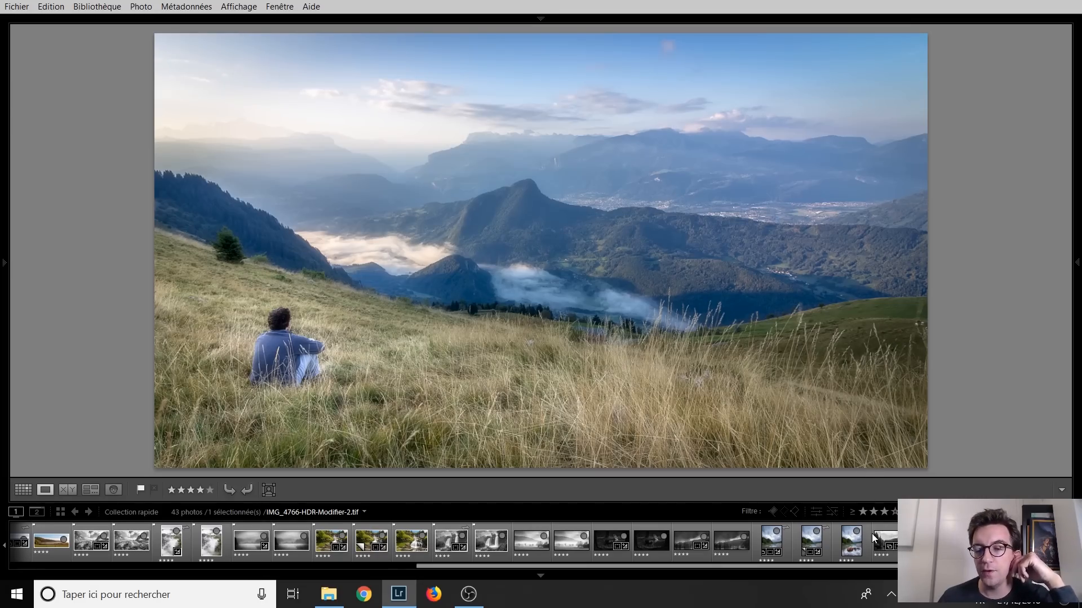
- In Lightroom, compare the snowy mountain photo IMG_0531.CR2 with its Orton version IMG_0531-Modifier.tif
drag(431, 566, 52, 586)
click(136, 538)
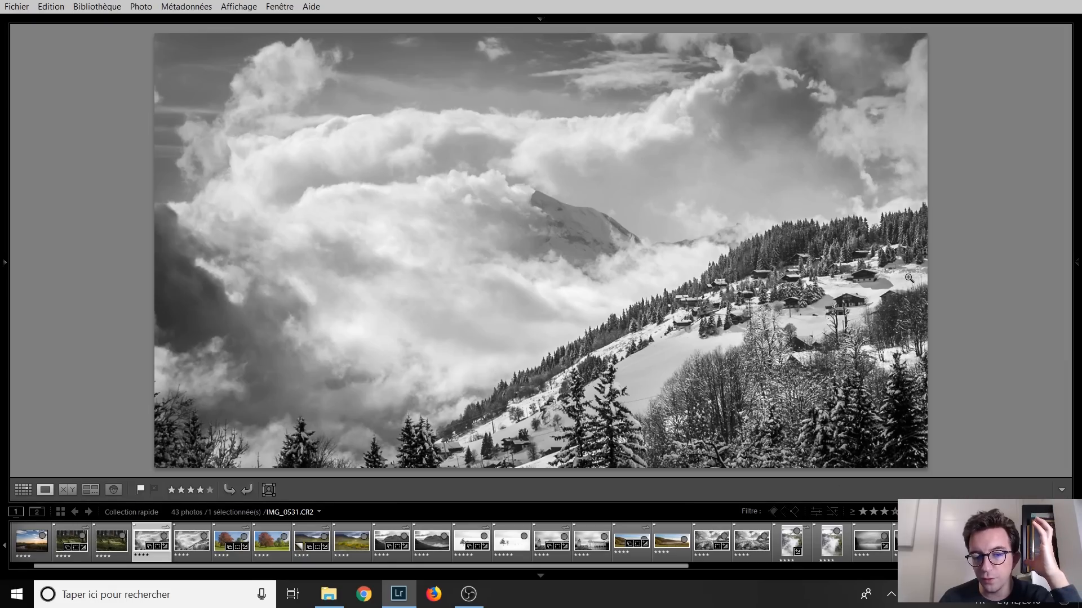
click(190, 543)
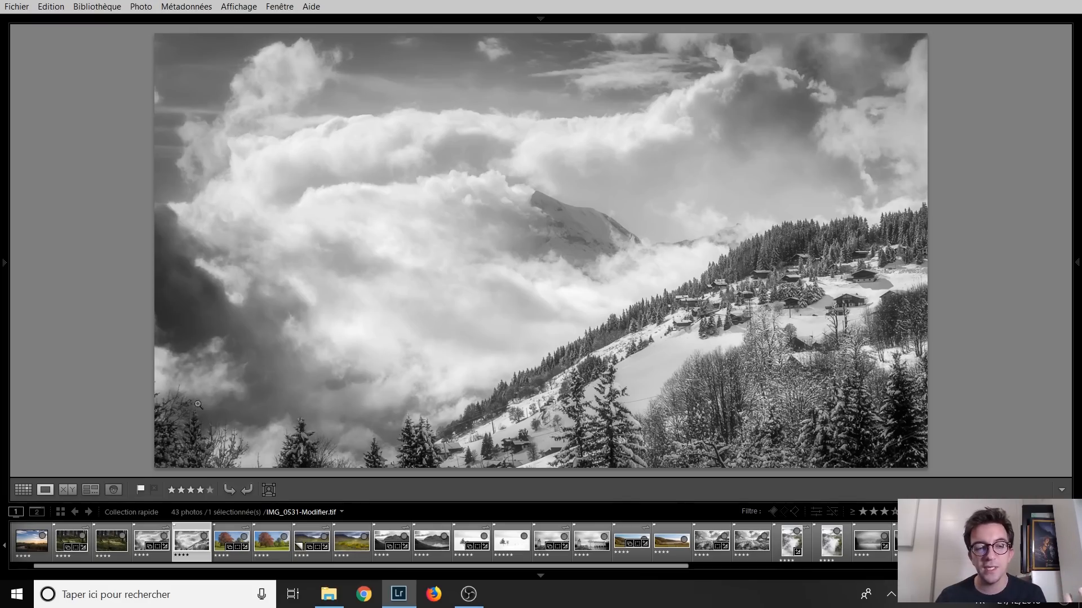
click(152, 538)
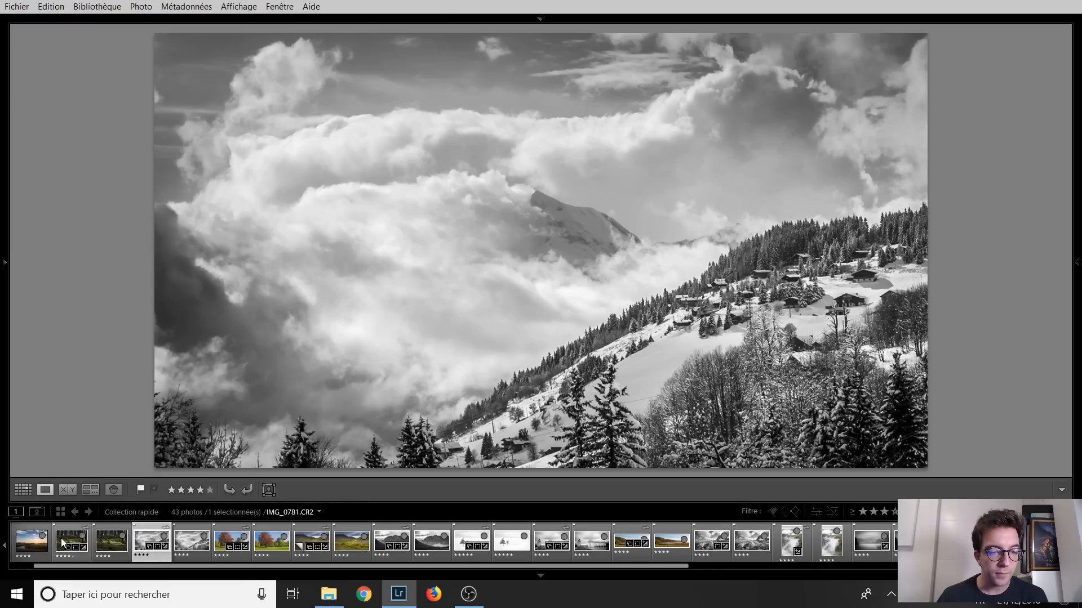
- Compare the forest photo IMG_0781.CR2 with its Orton version IMG_0781-Modifier.tif
drag(195, 568, 171, 568)
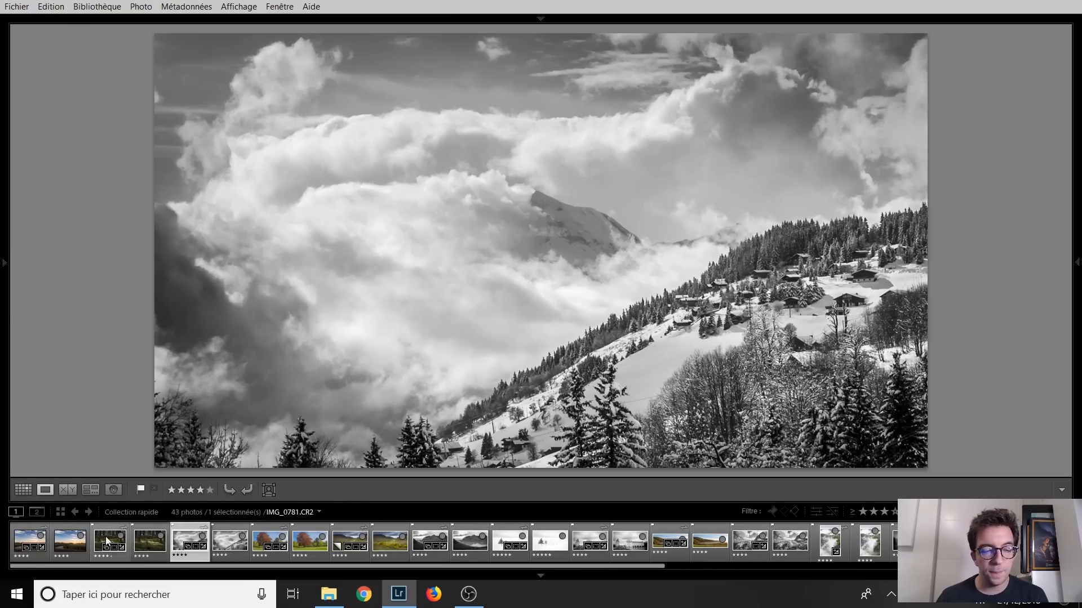
click(110, 542)
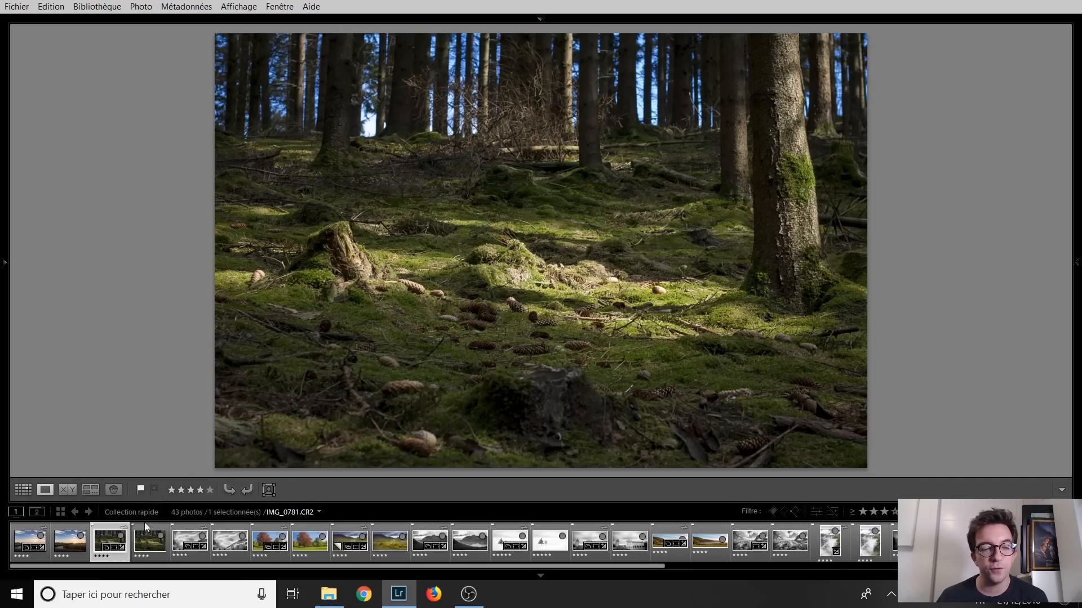
click(144, 544)
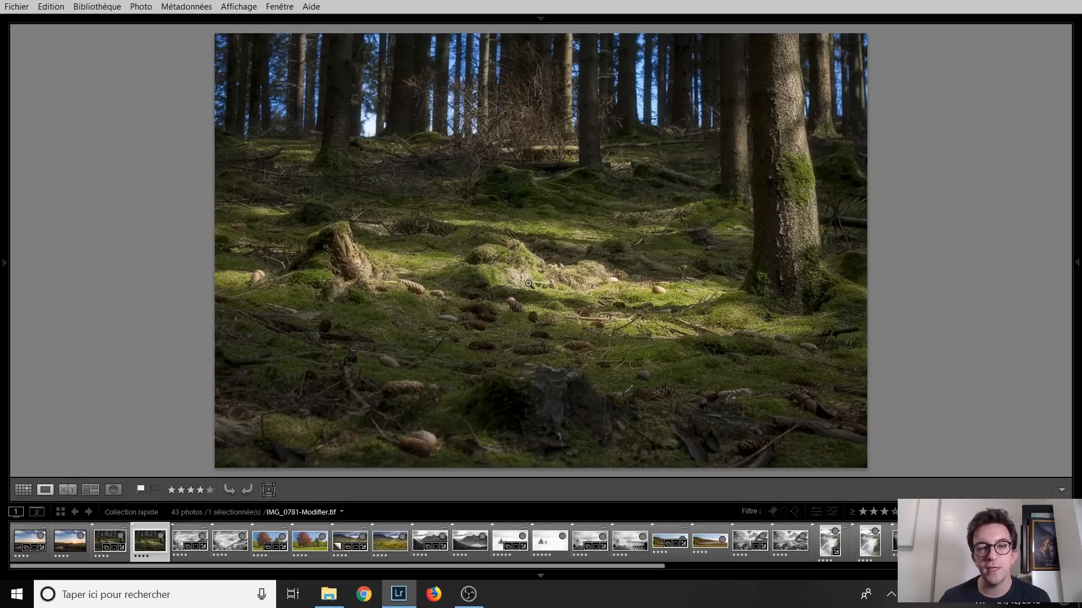
click(100, 542)
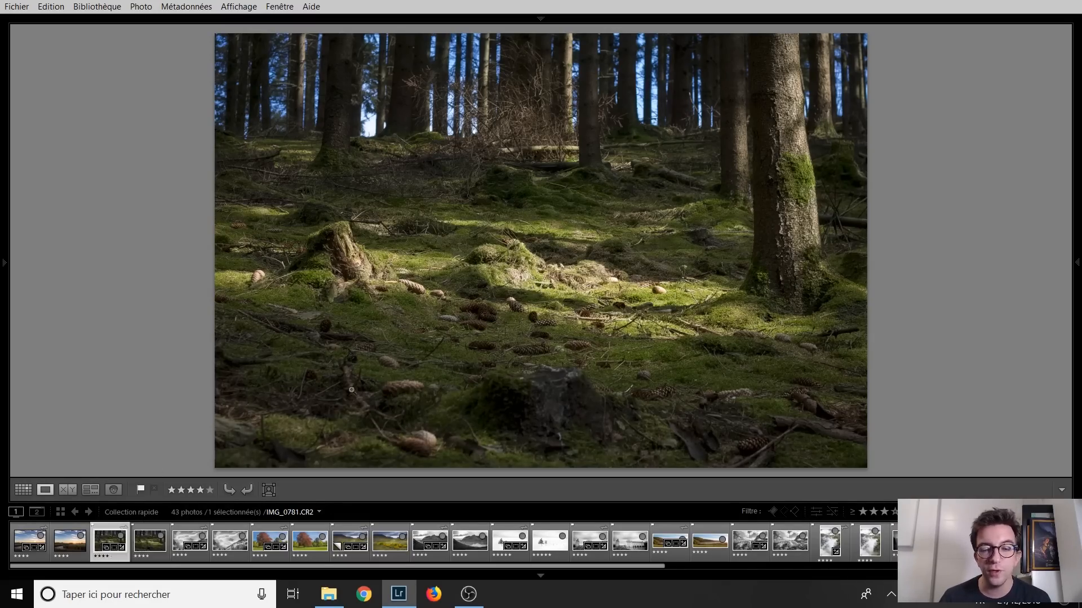
- Display the edited IMG_4766-HDR photo of the man sitting above the valley
drag(573, 566, 978, 566)
click(858, 550)
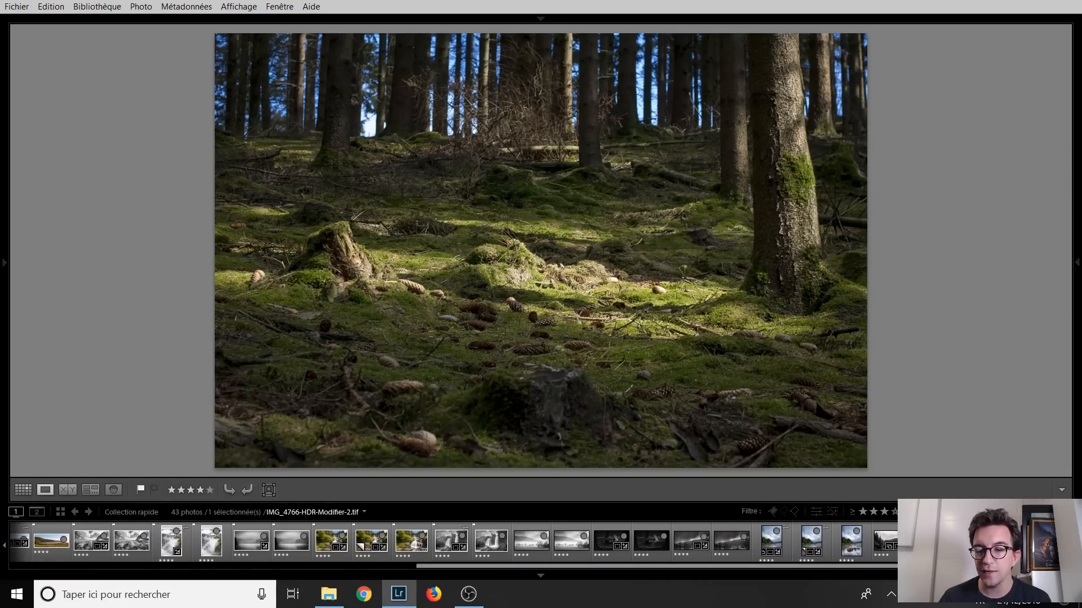
key(Right)
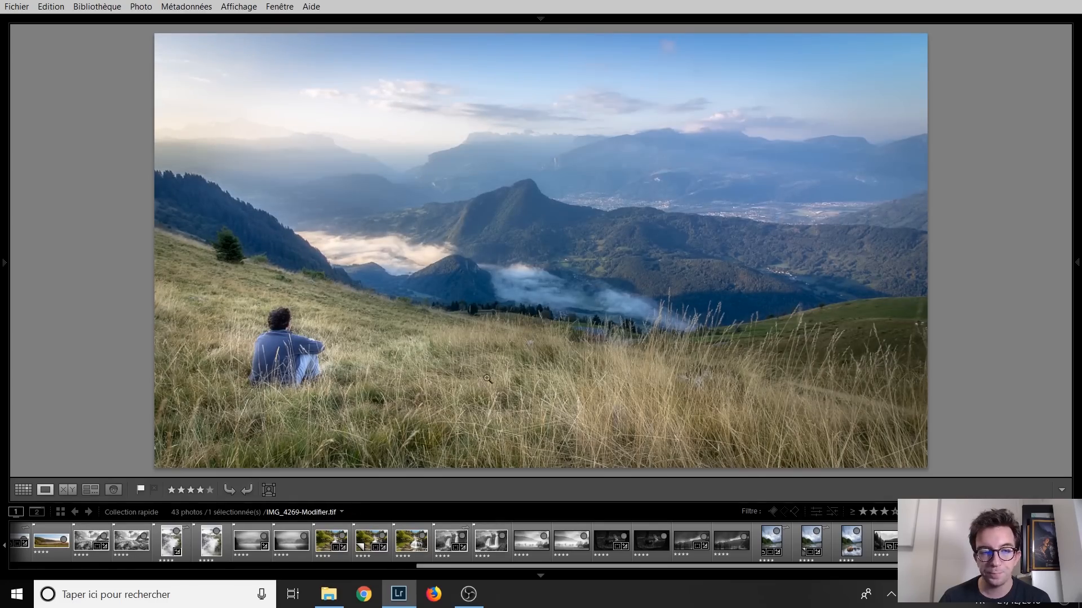
- Compare the misty cliff photo IMG_8720.CR2 with its Orton version IMG_8720-Modifier.tif
drag(563, 571, 406, 568)
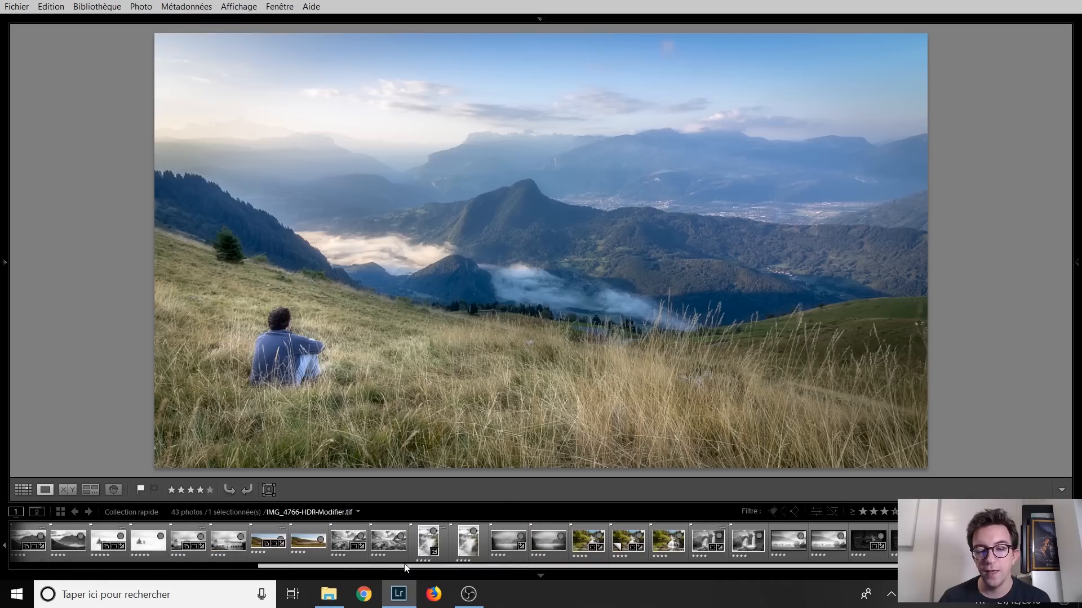
click(425, 544)
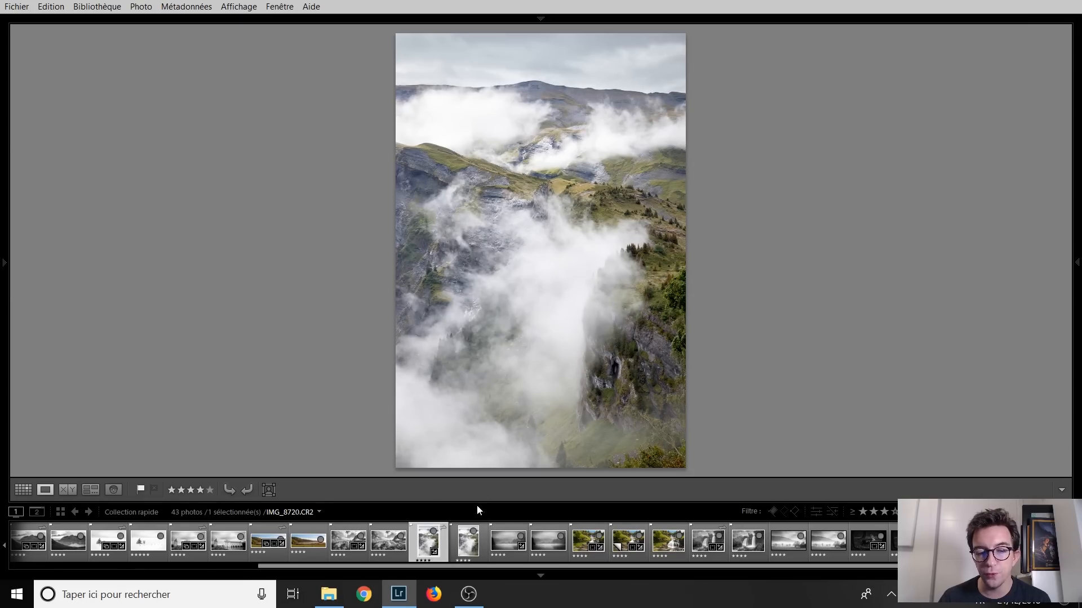
click(465, 544)
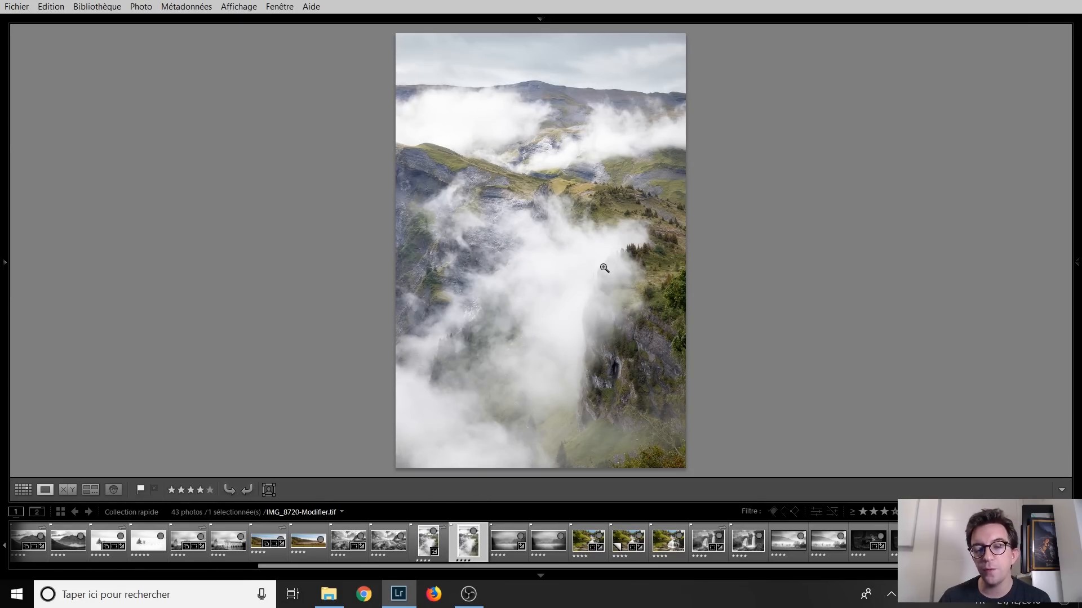
key(Left)
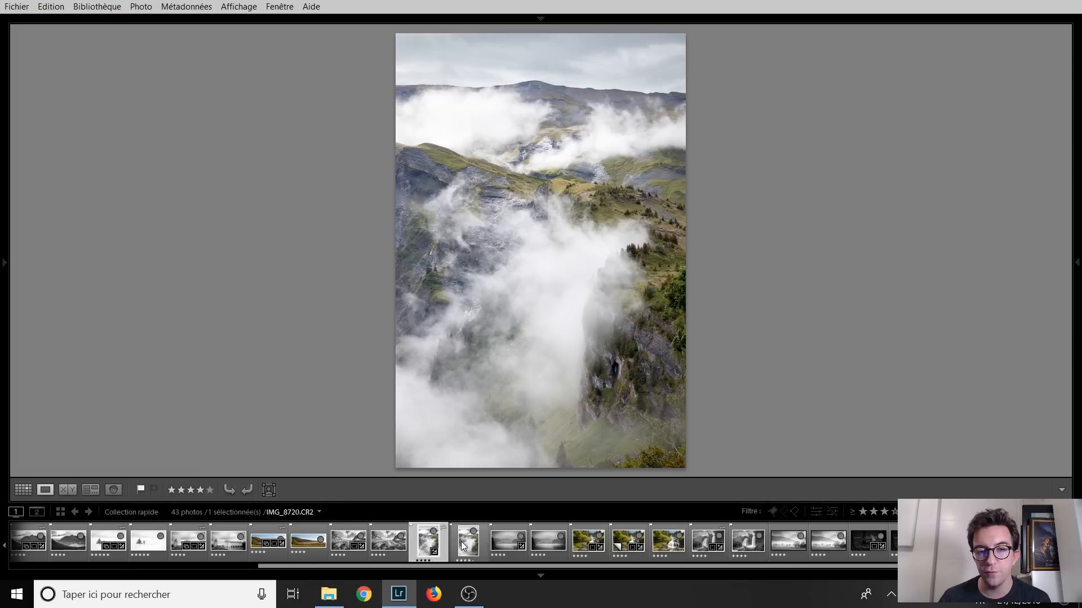
click(463, 545)
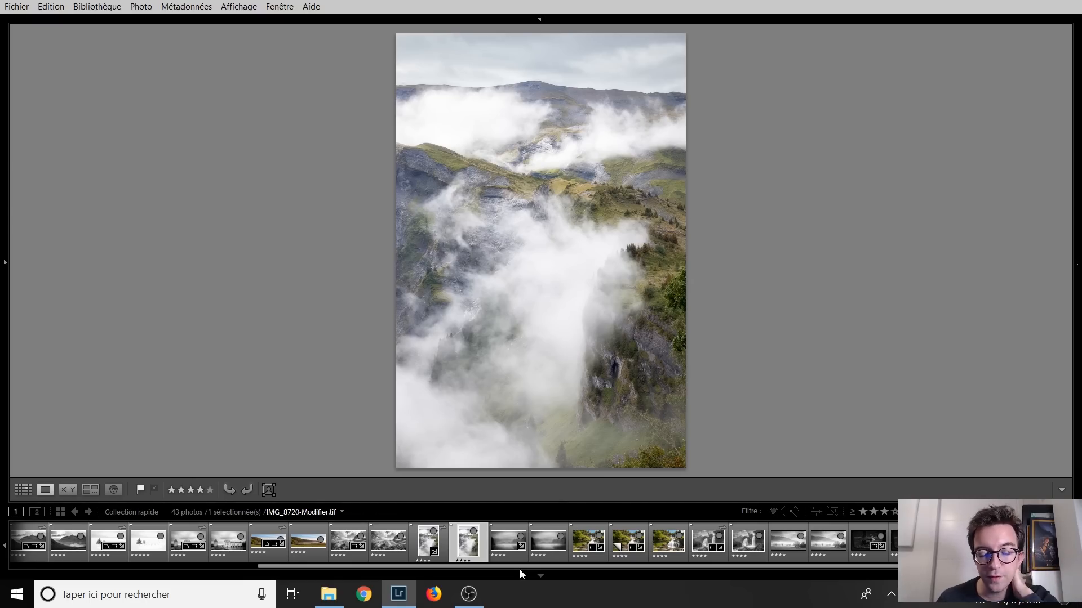
- Compare the black-and-white castle photo IMG_3287.CR2 with its Orton version IMG_3287-Modifier.tif
drag(519, 569, 221, 586)
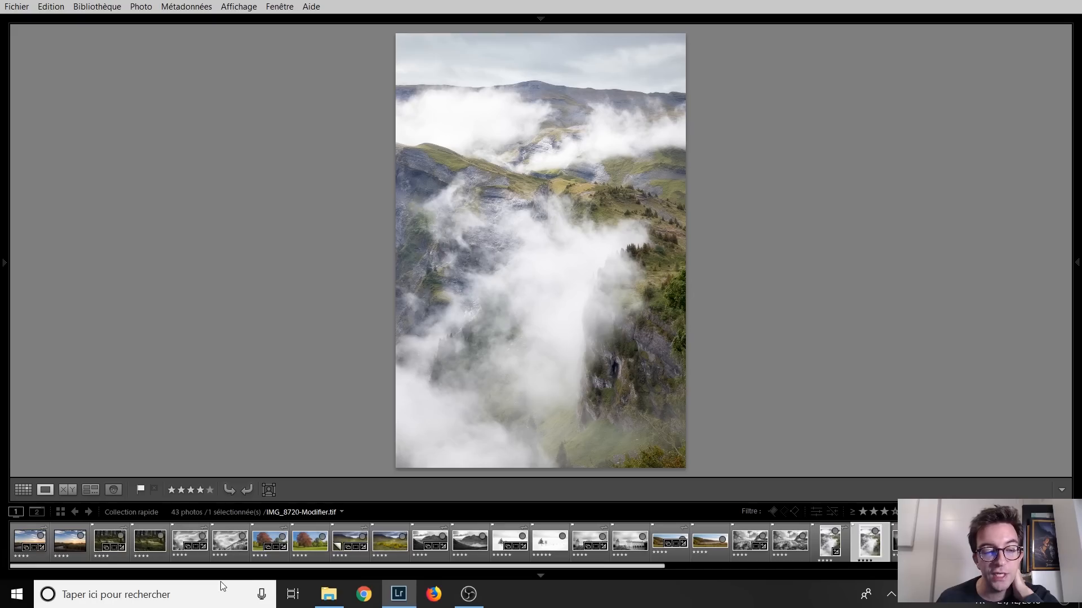
drag(273, 562, 418, 572)
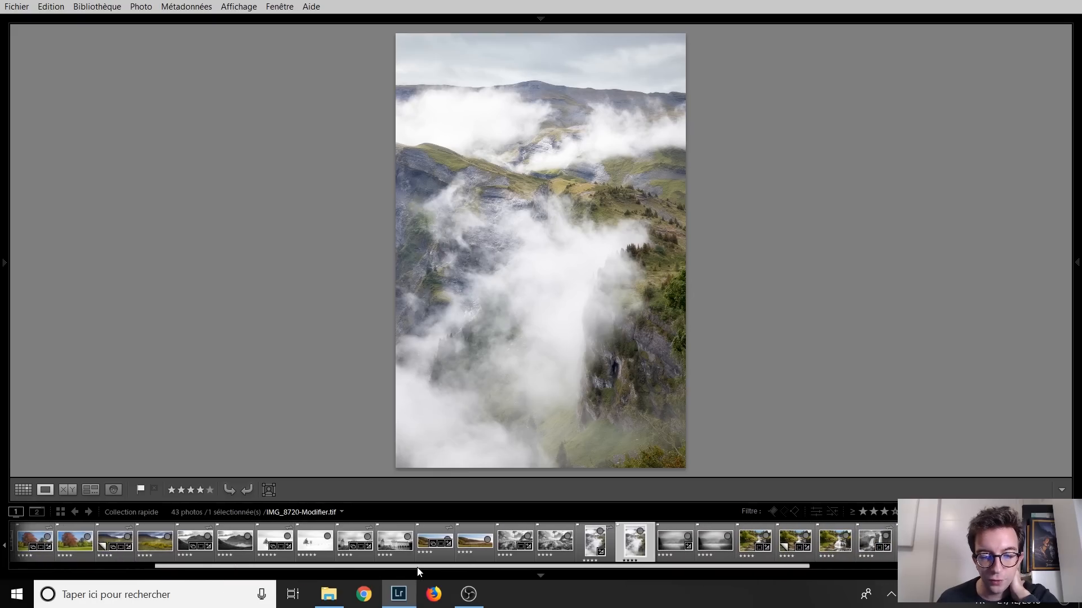
click(346, 535)
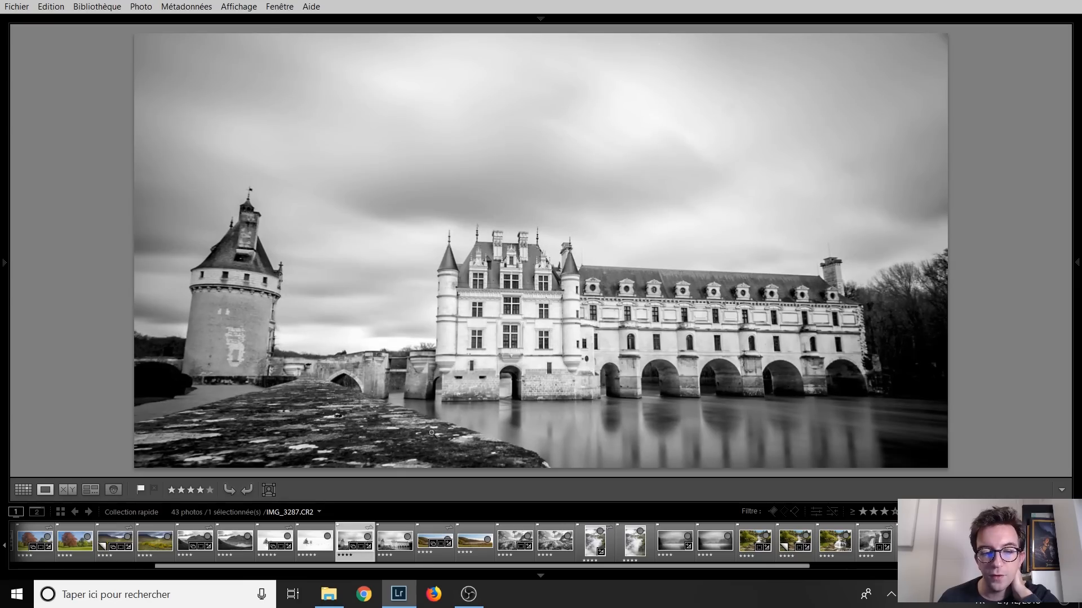
click(391, 535)
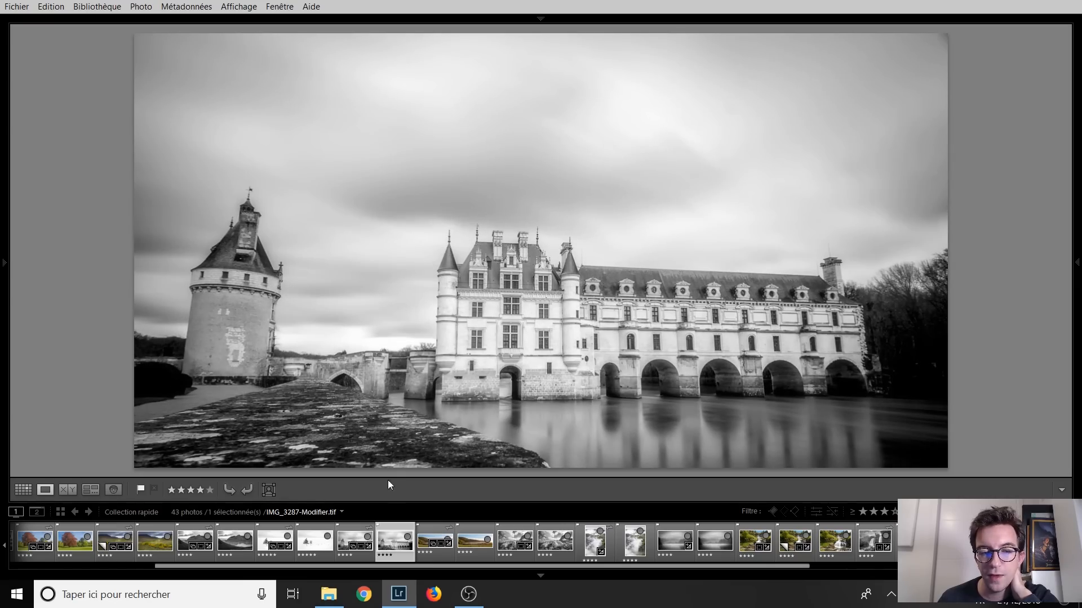
- Compare the color waterfall photo IMG_8925-HDR.dng with its Orton version IMG_8925-HDR-Modifier.tif
drag(423, 566, 702, 572)
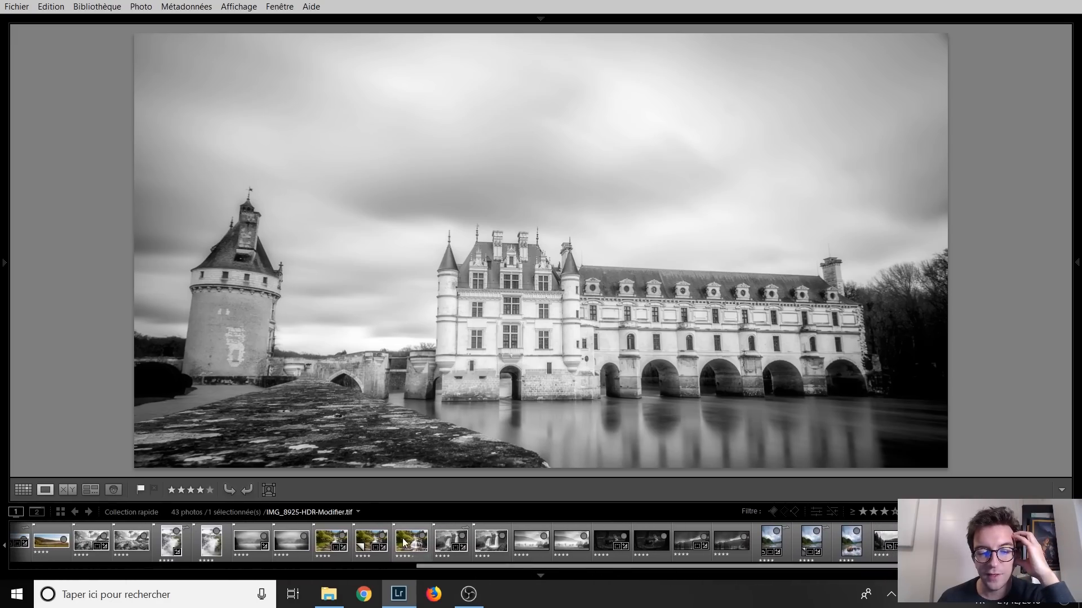
click(328, 546)
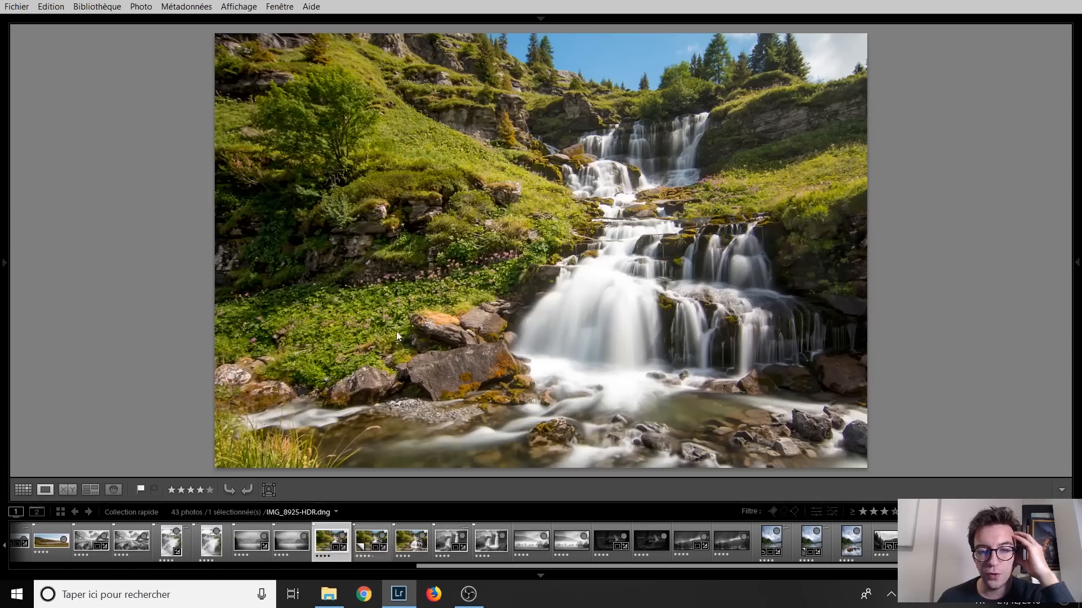
click(409, 544)
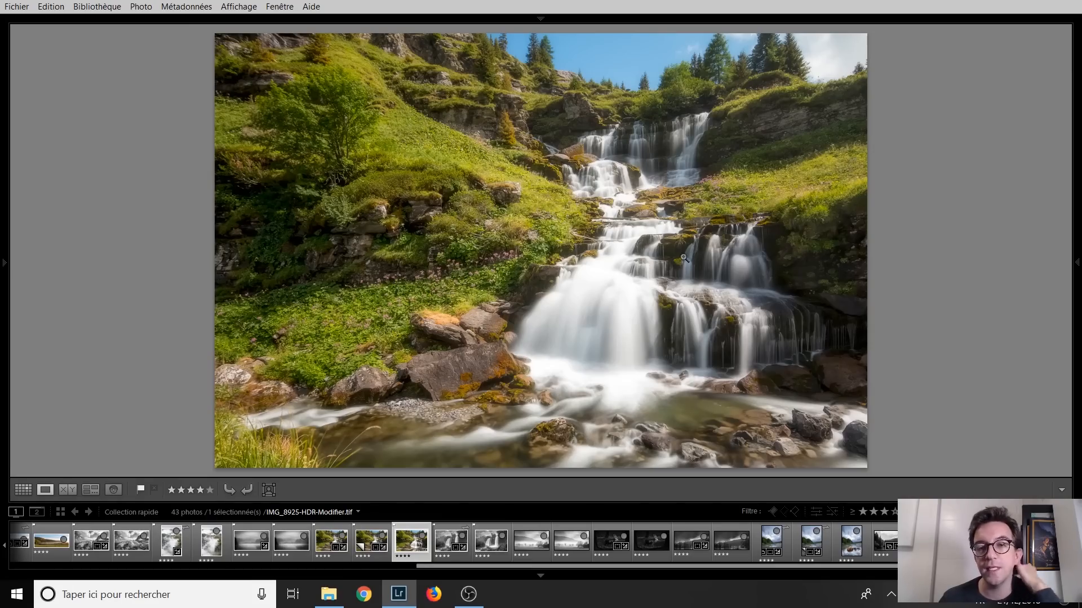
- Compare the waterfall's virtual copy IMG_8925-HDR.dng / Copie 1 with IMG_8925-HDR-Modifier.tif at full-image view
click(367, 537)
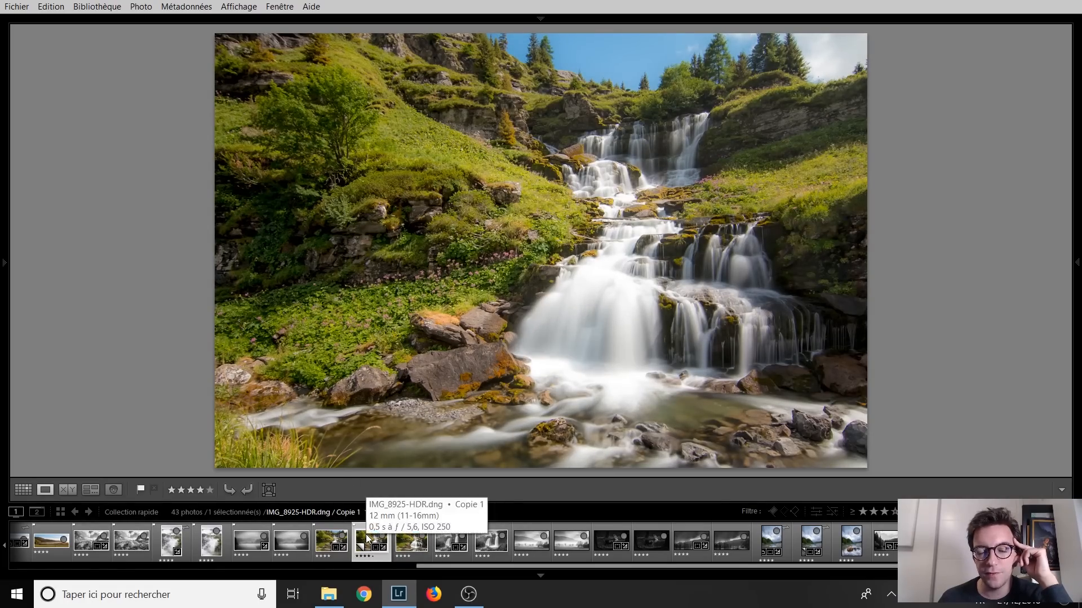
click(402, 542)
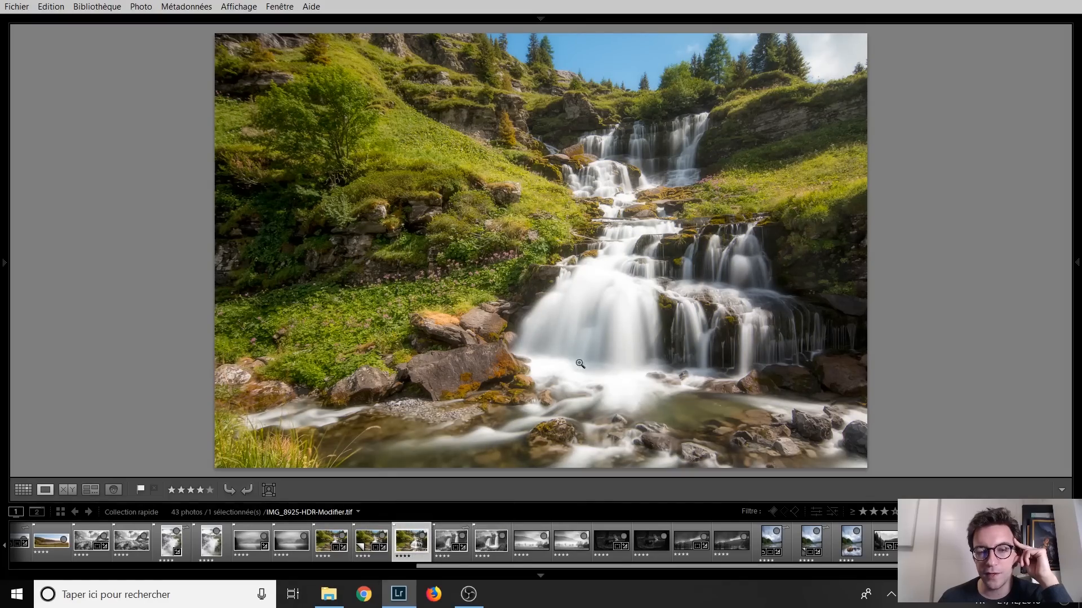
click(369, 539)
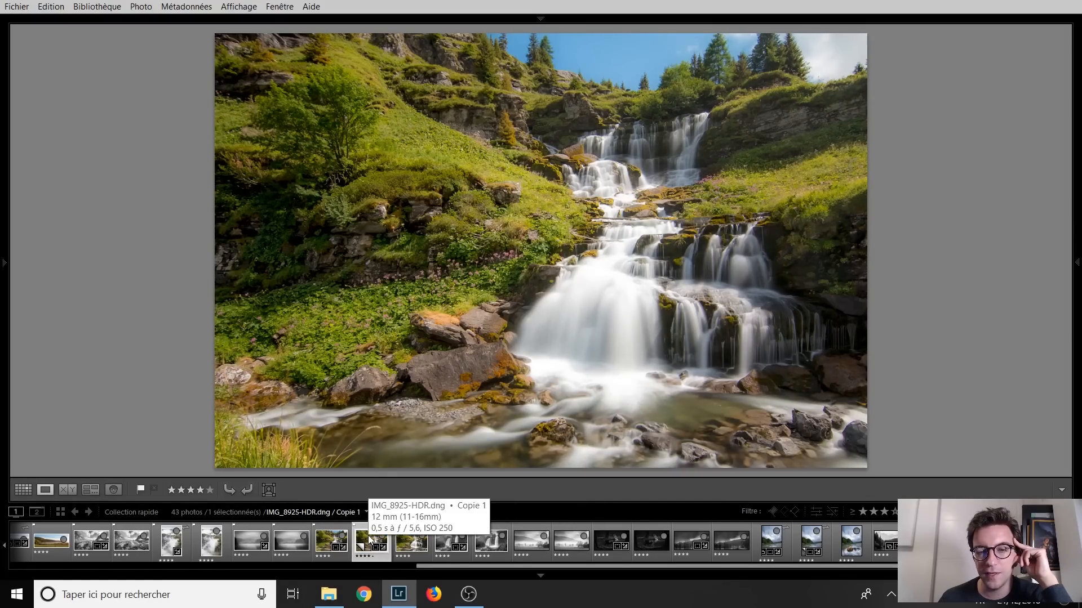
click(413, 542)
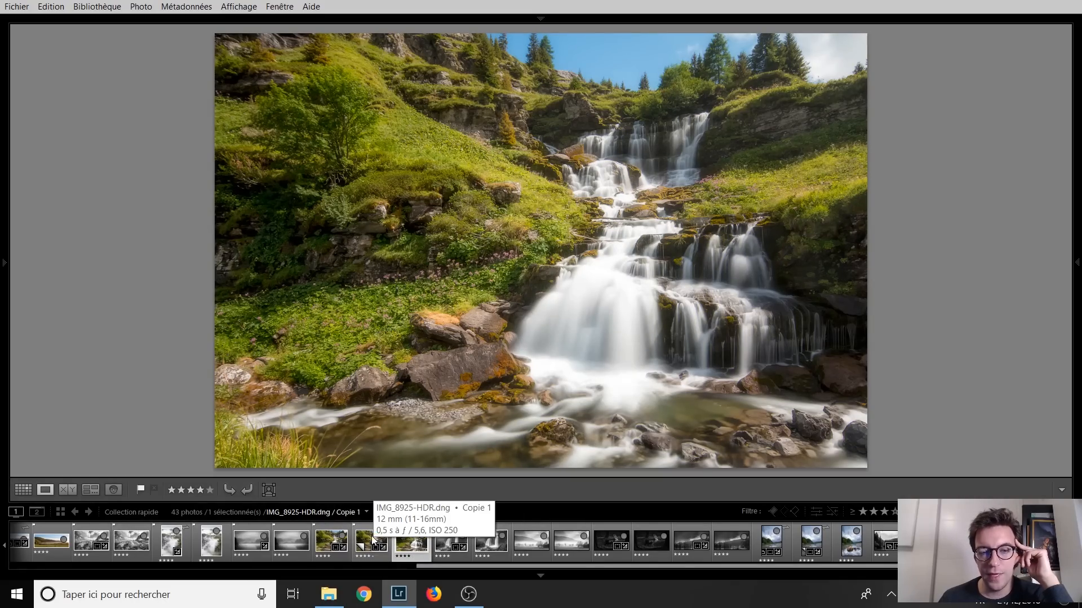
- Examine the flowers and rocks beside the waterfall up close in IMG_8925-HDR-Modifier.tif and in Copie 1
click(533, 225)
drag(557, 273, 551, 337)
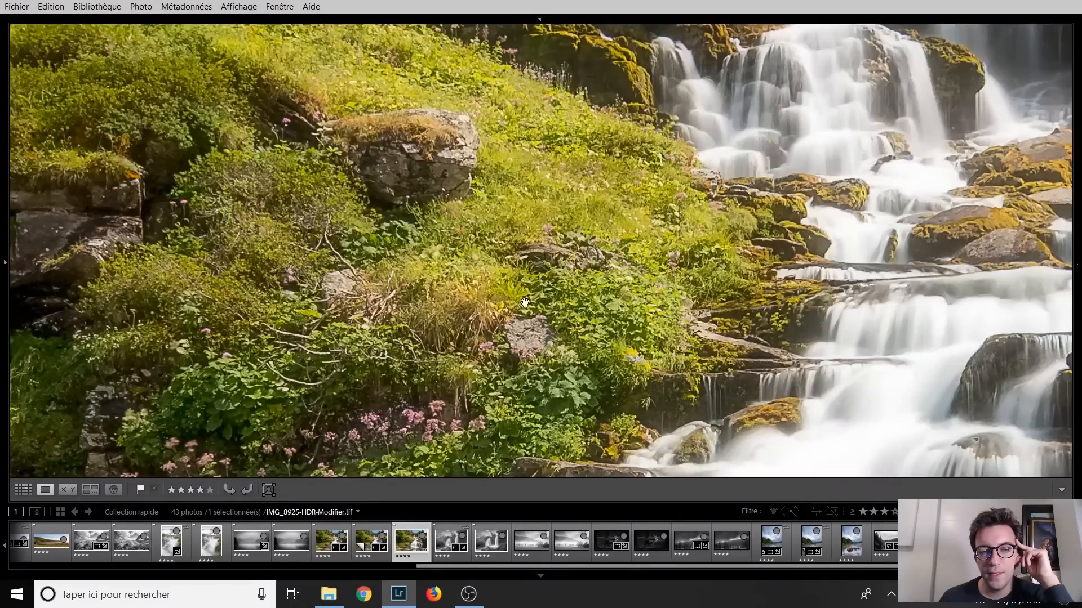
drag(524, 302, 541, 251)
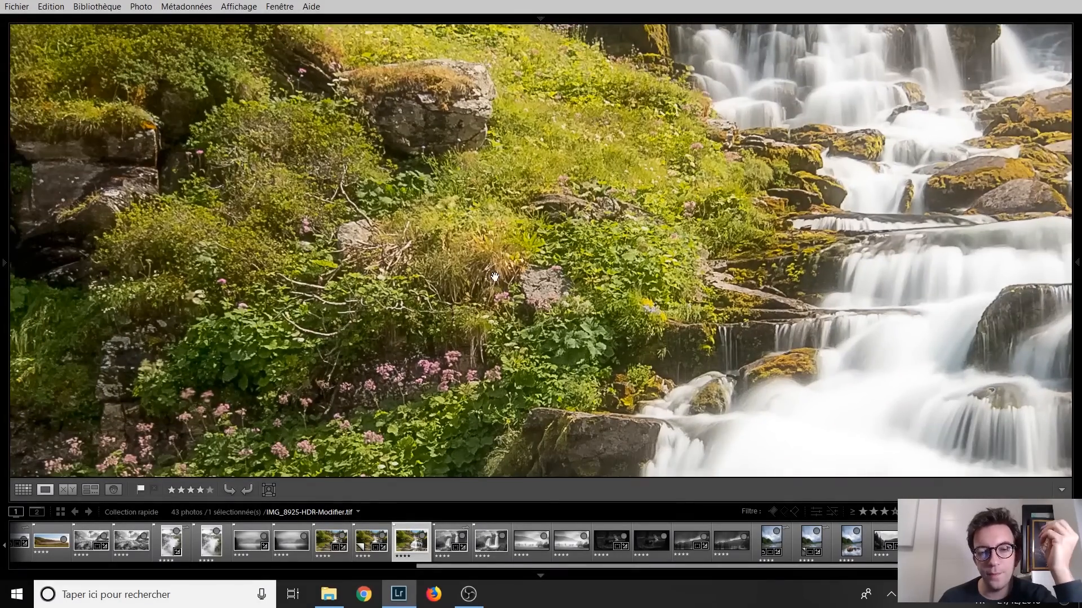
click(372, 538)
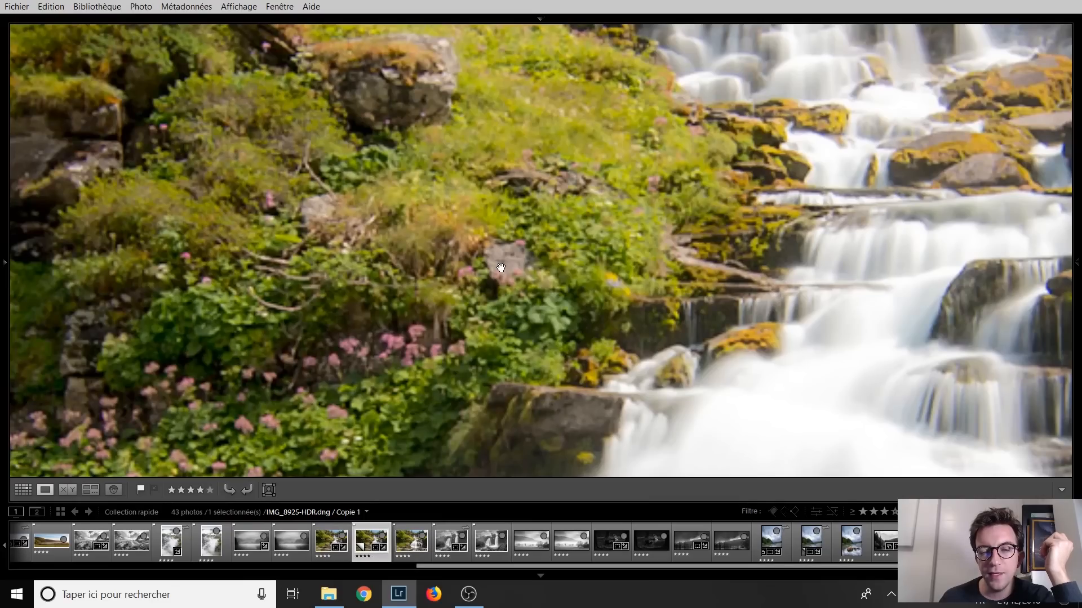
drag(500, 269, 533, 295)
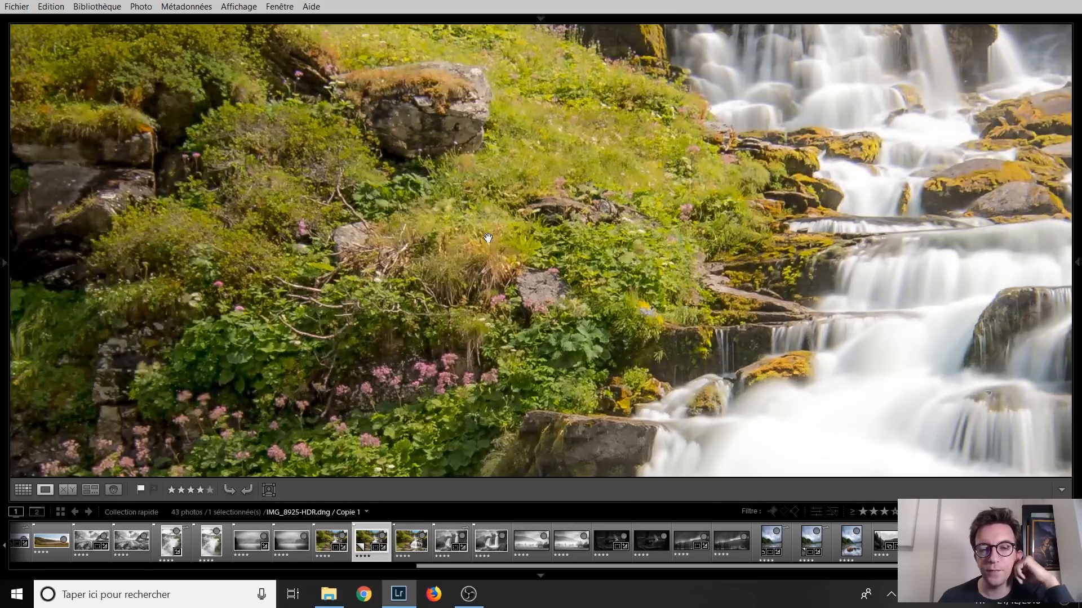
- Compare the grassy upper slope up close between Copie 1 and IMG_8925-HDR-Modifier.tif, then return to the full image
drag(489, 243, 531, 289)
drag(432, 193, 671, 408)
drag(445, 275, 460, 289)
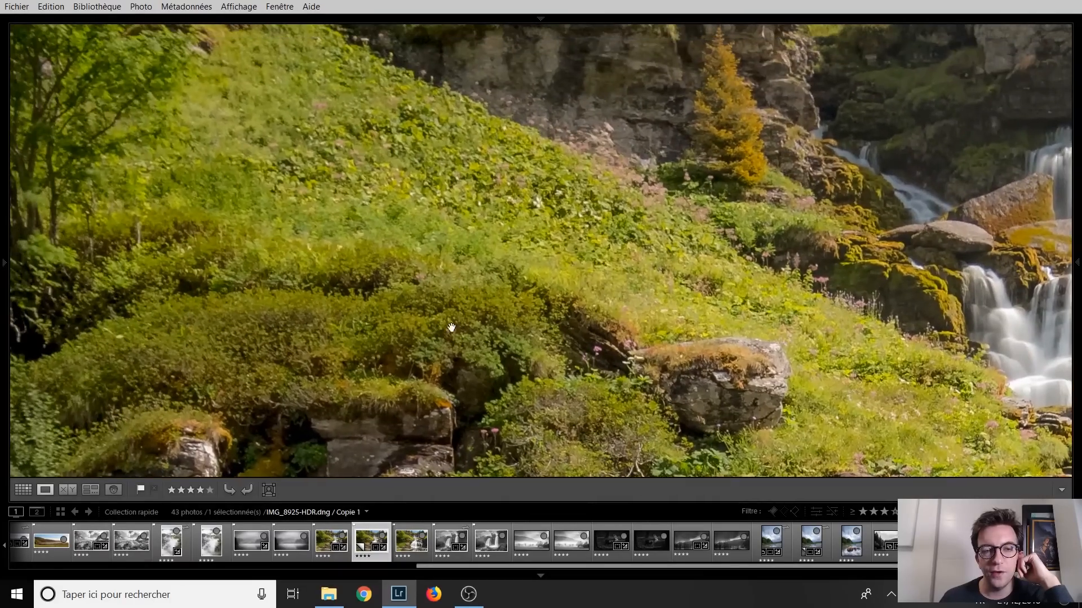
click(405, 539)
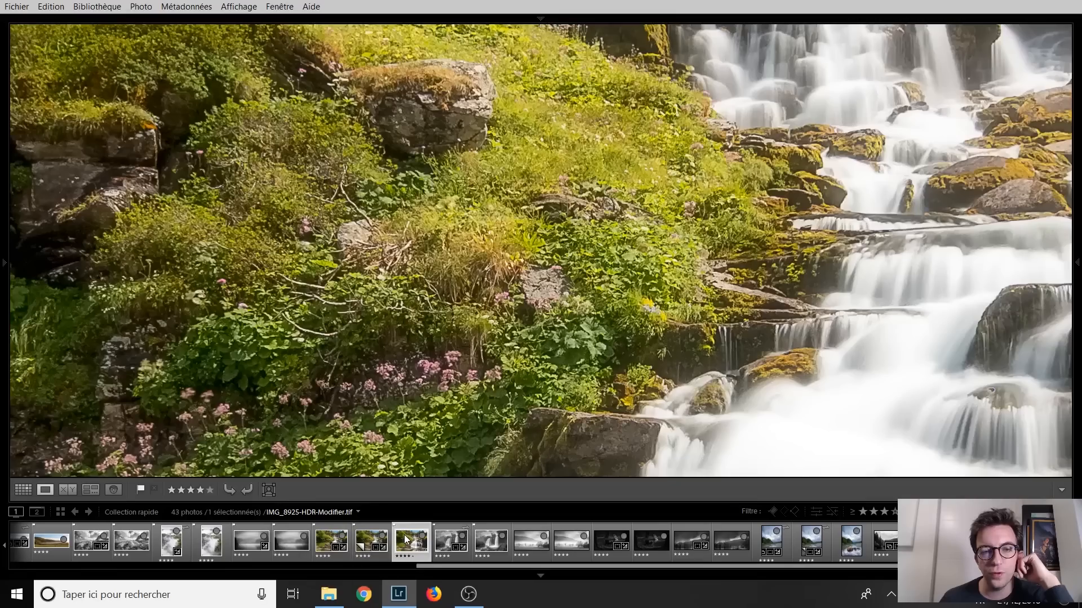
drag(515, 143, 593, 385)
drag(339, 252, 370, 272)
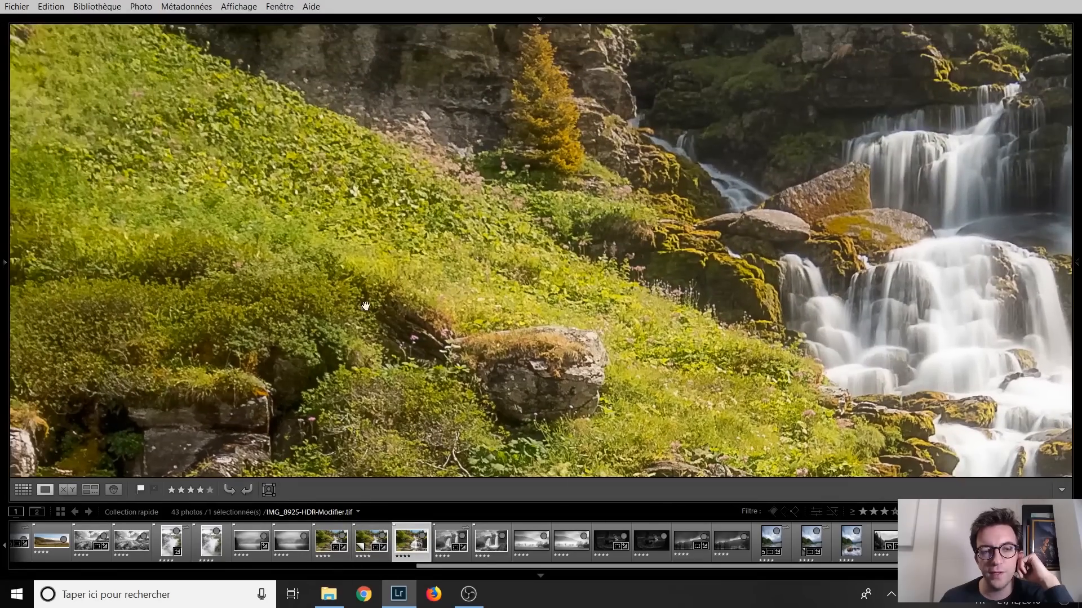
click(359, 540)
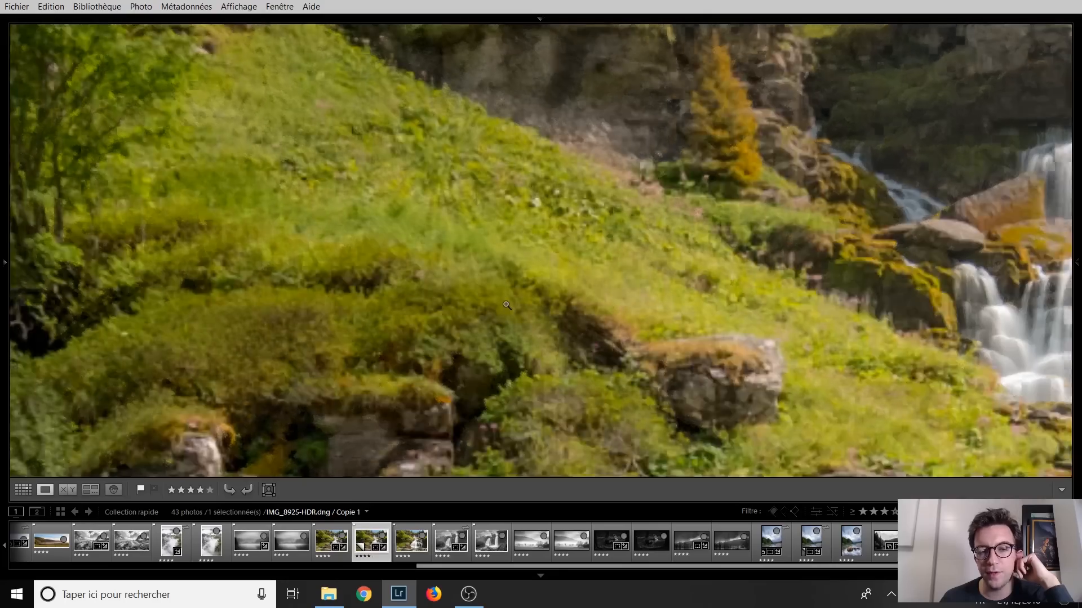
click(505, 305)
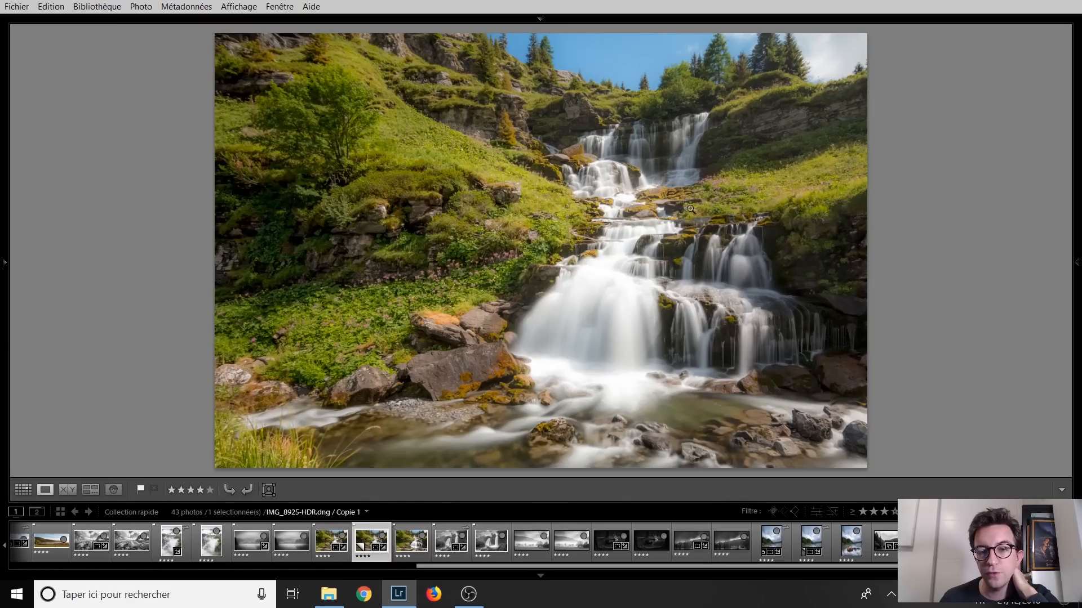
- Compare the whole waterfall image again between IMG_8925-HDR-Modifier.tif and the original IMG_8925-HDR.dng
click(409, 538)
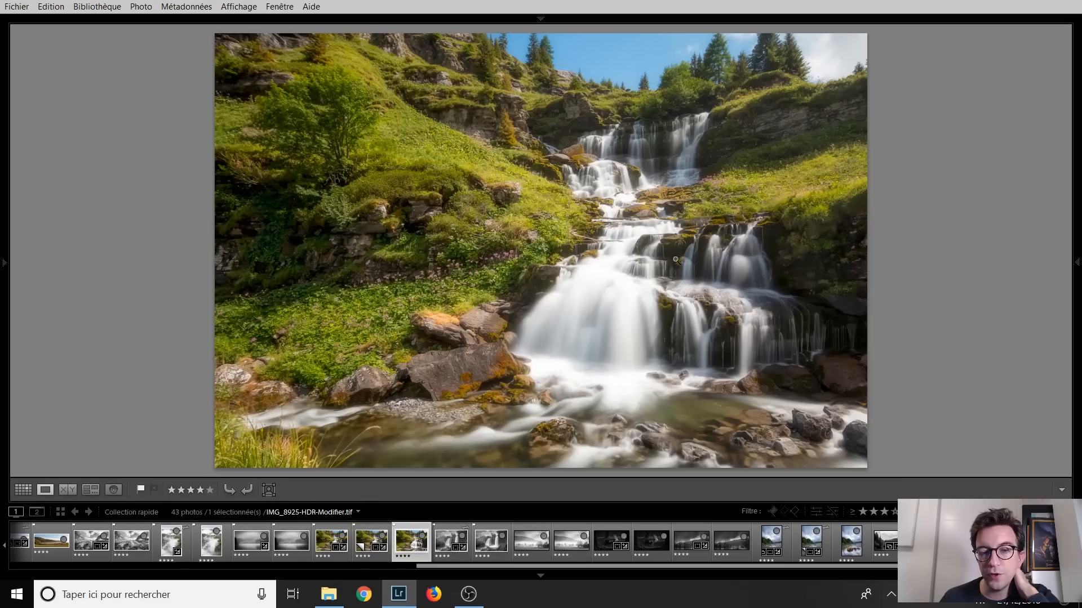
click(325, 542)
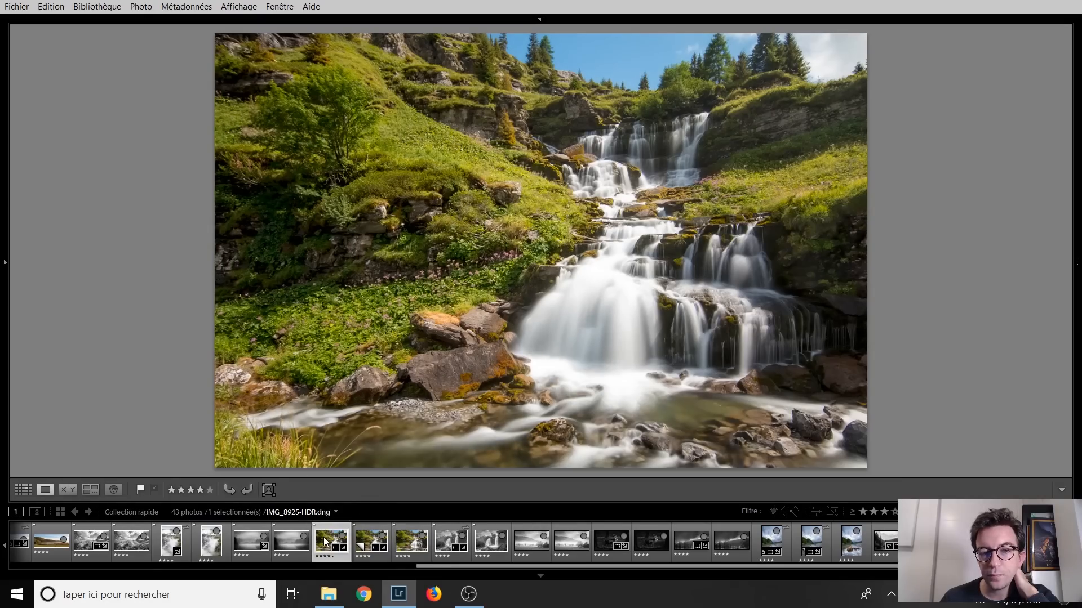
click(410, 538)
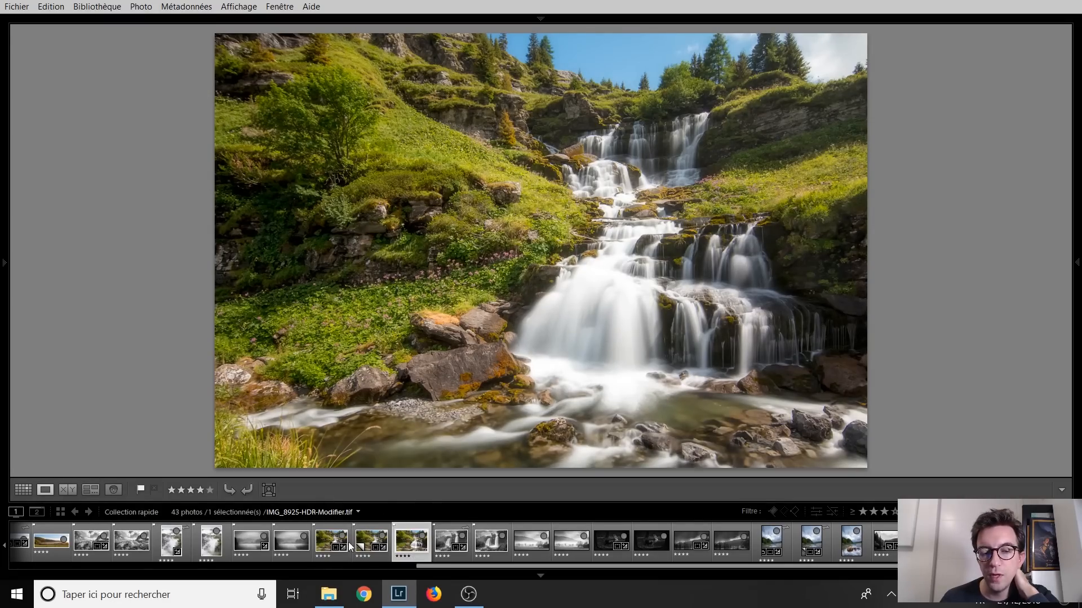
click(331, 541)
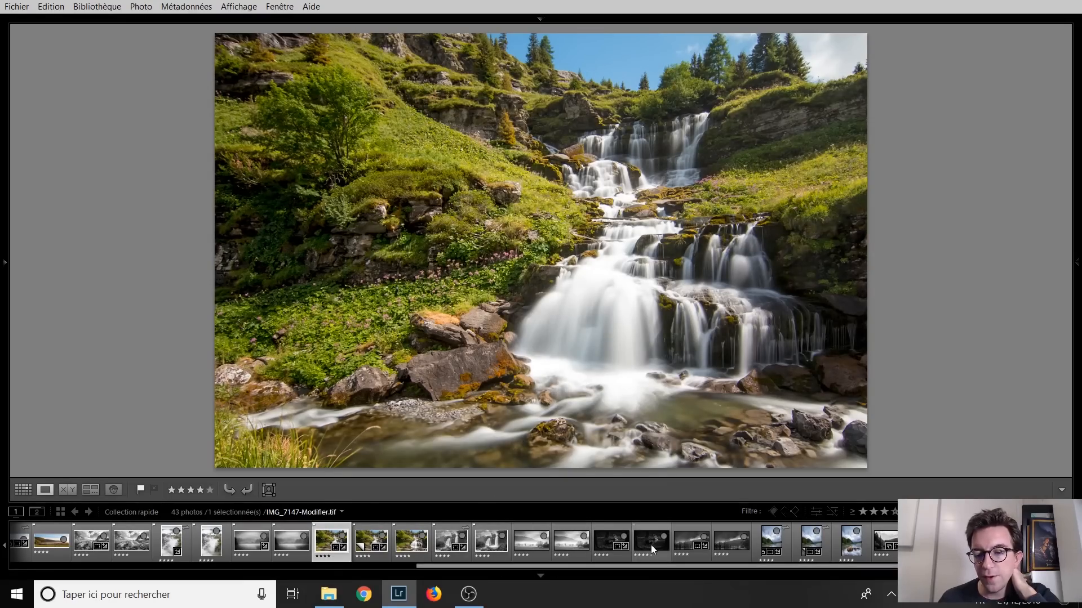
- Compare the dark black-and-white deer photo IMG_7147 with its Orton version IMG_7147-Modifier.tif
click(606, 535)
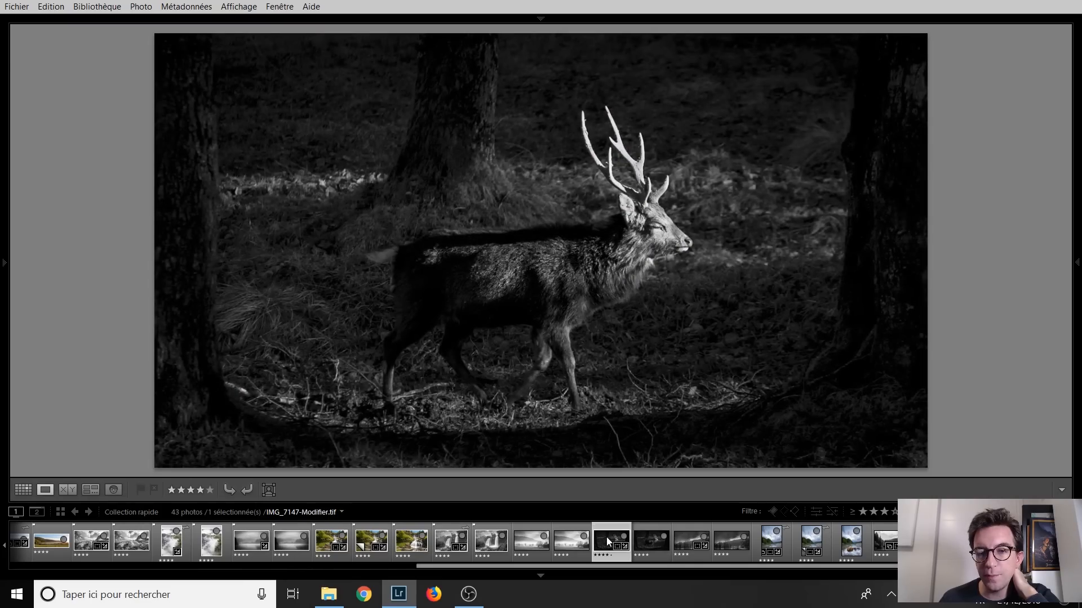
click(641, 539)
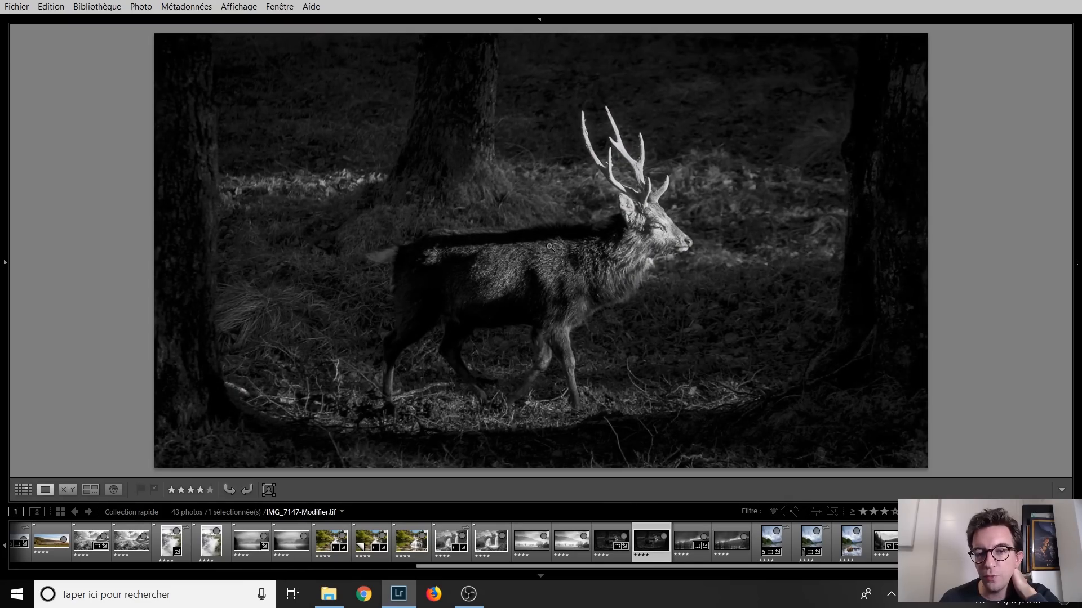
click(598, 555)
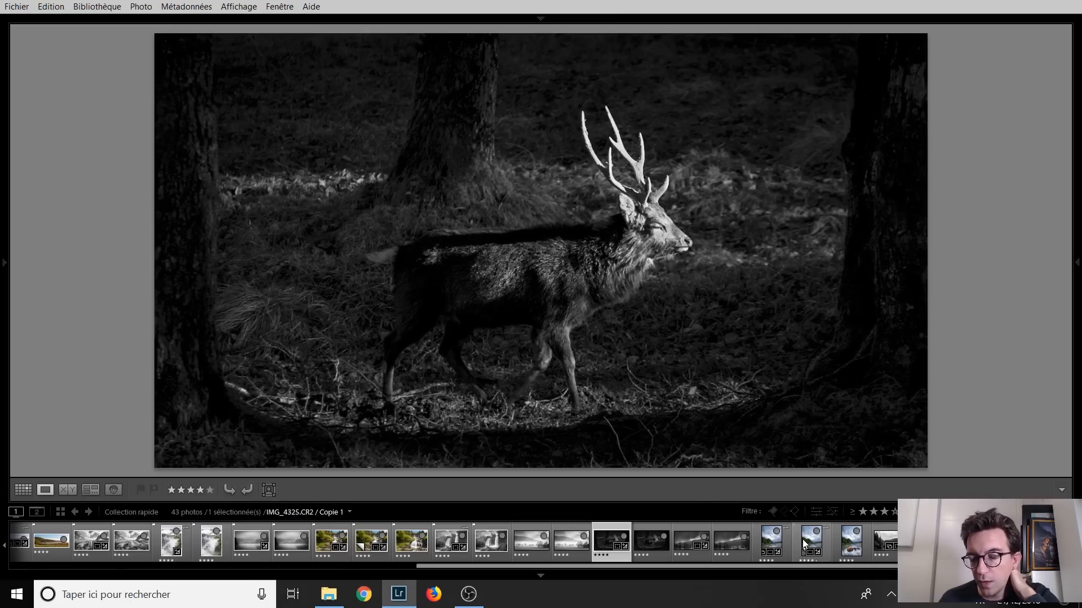
- Compare the river boulder photo IMG_4325.CR2 with its Orton version IMG_4325-Modifier.tif
click(779, 542)
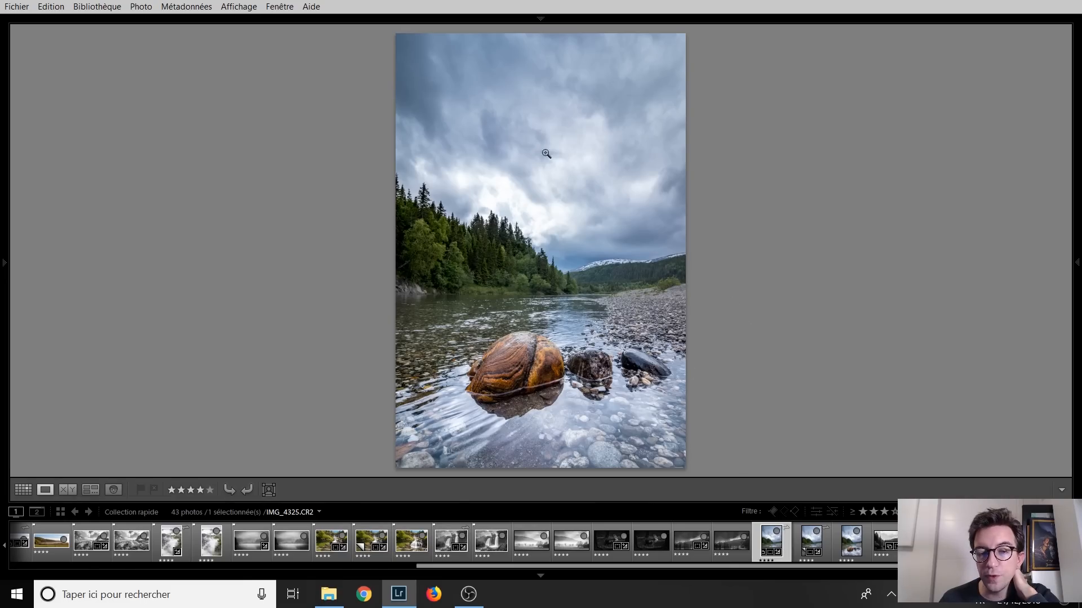
click(845, 551)
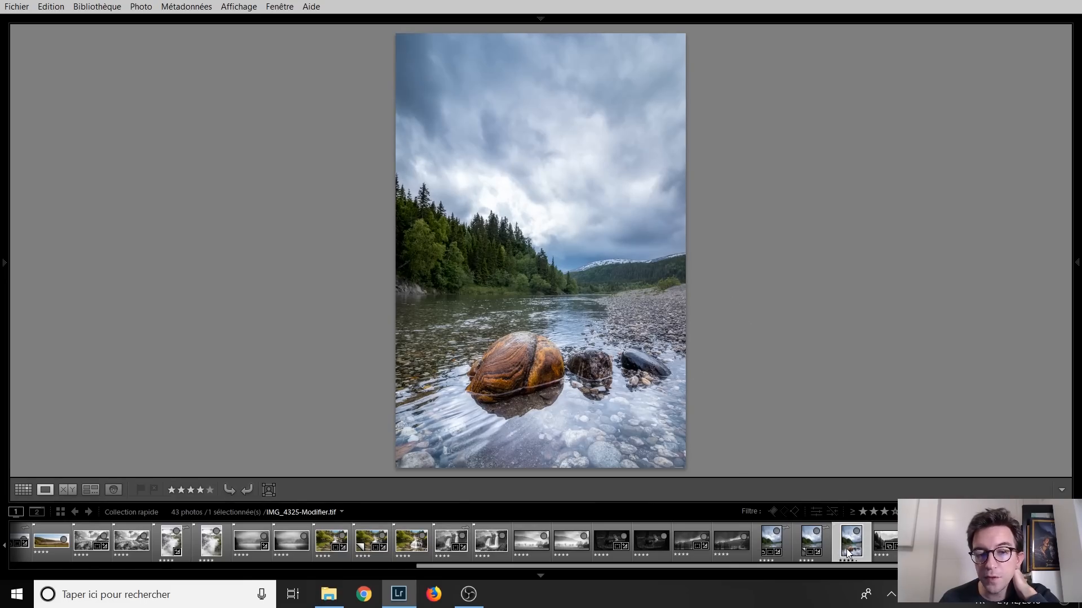
click(765, 540)
click(860, 550)
click(766, 537)
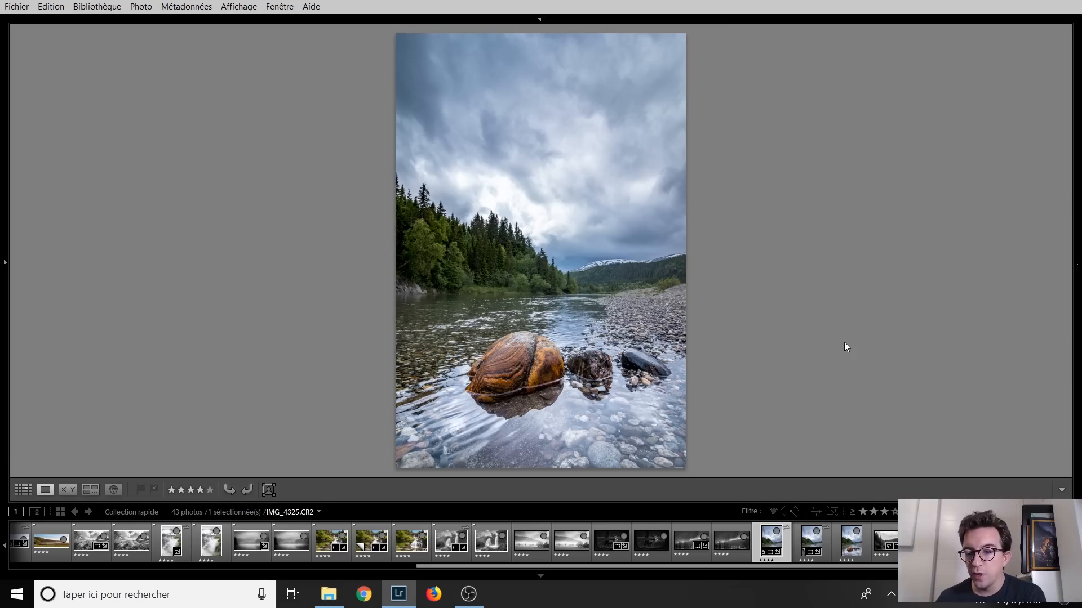
- Display the black-and-white mountain river photo IMG_4269.CR2, then show the whole collection as a thumbnail grid
click(882, 541)
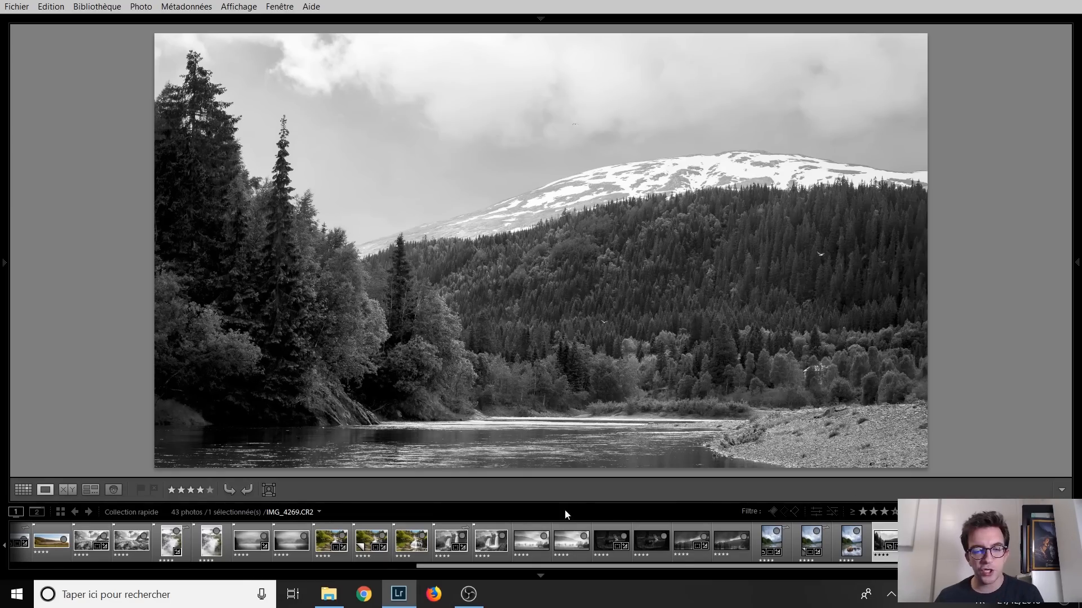
click(24, 489)
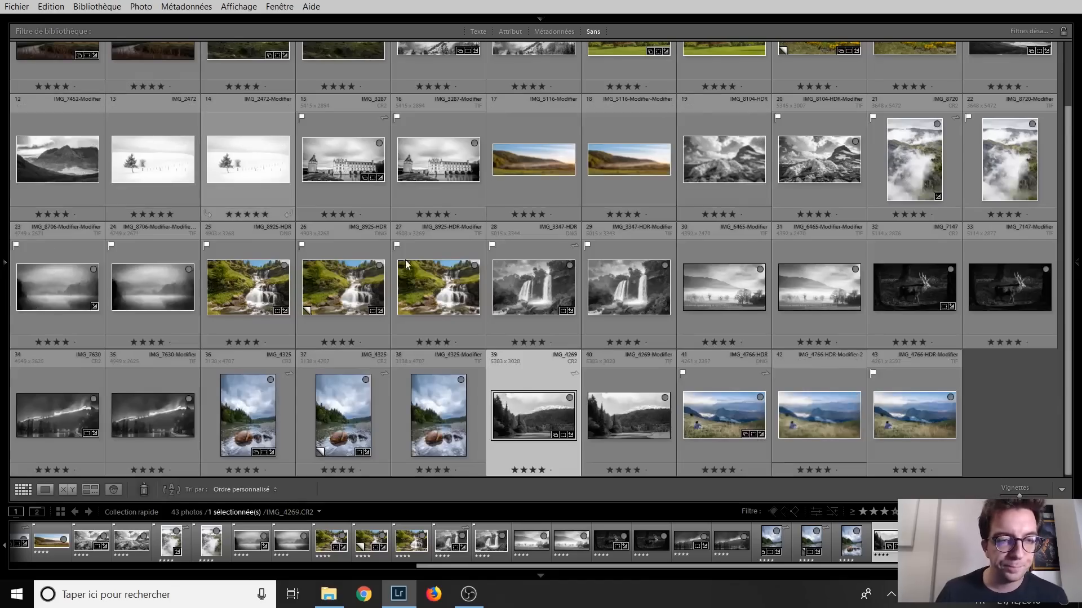